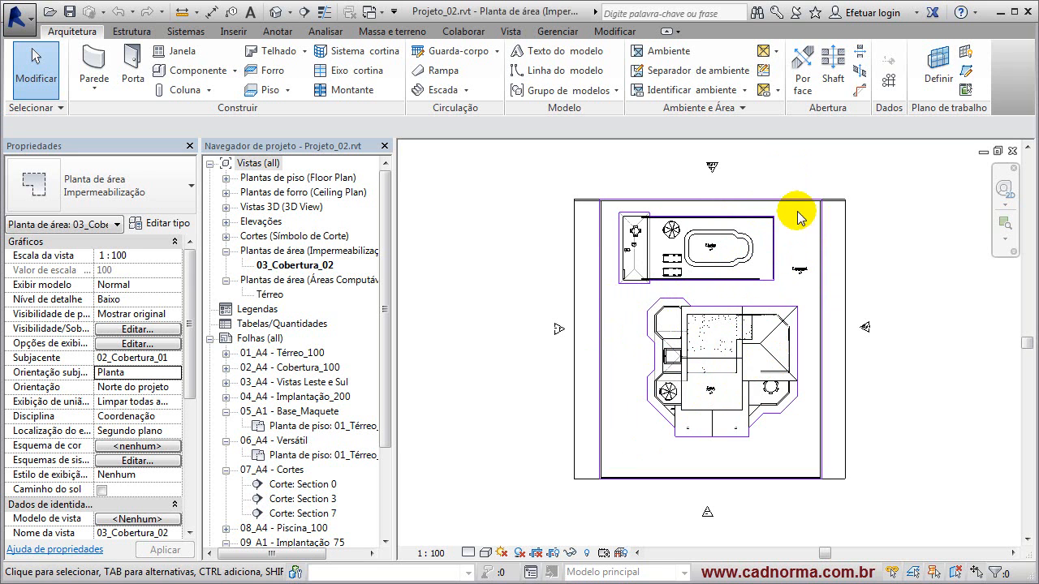
Rename the external area surrounding the pool and house from its properties to "Terreno".
left_click(809, 305)
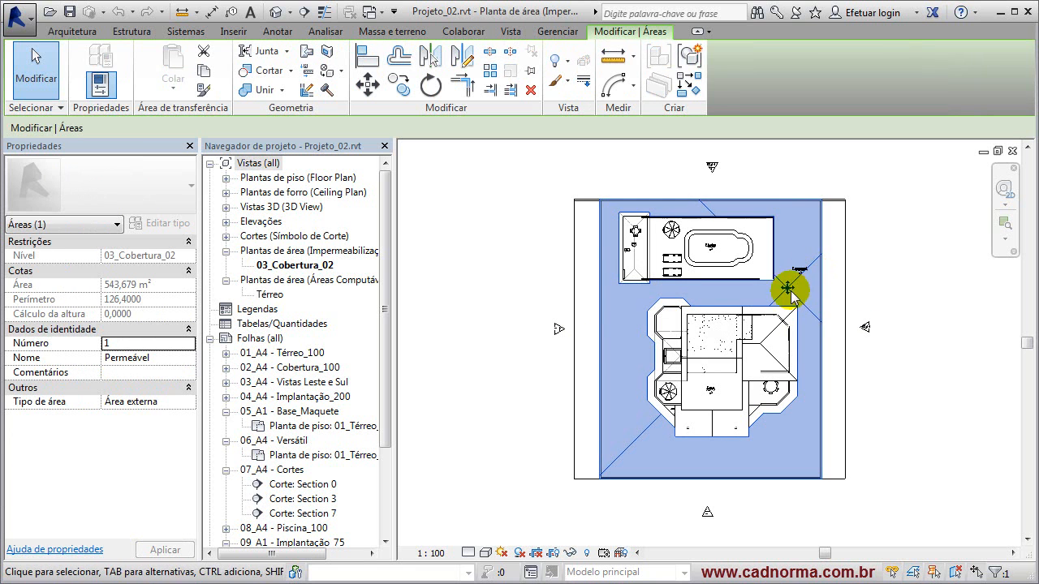
left_click(150, 359)
left_click_drag(165, 358, 95, 362)
type("Terreno")
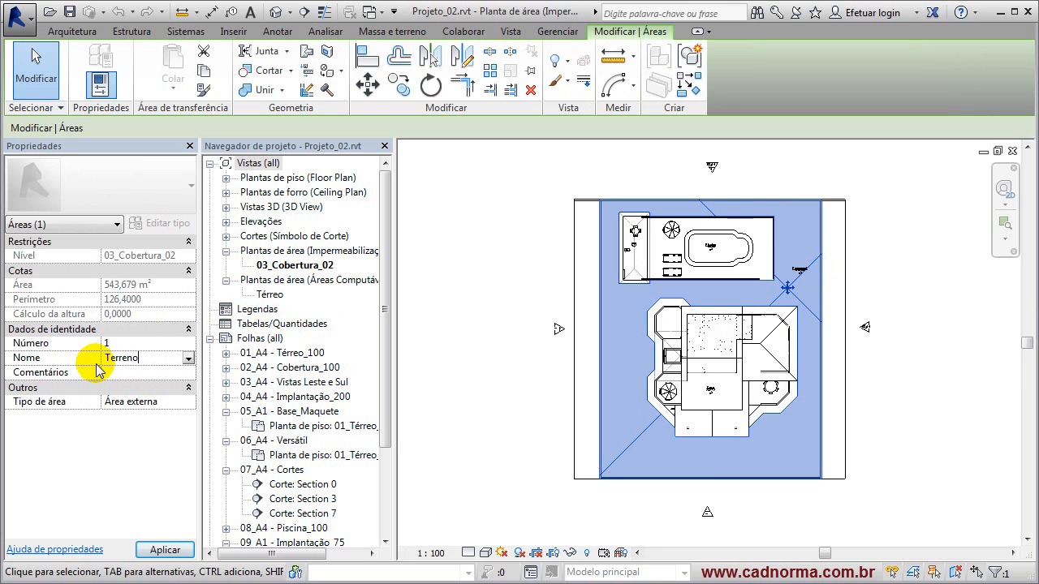
key("Return")
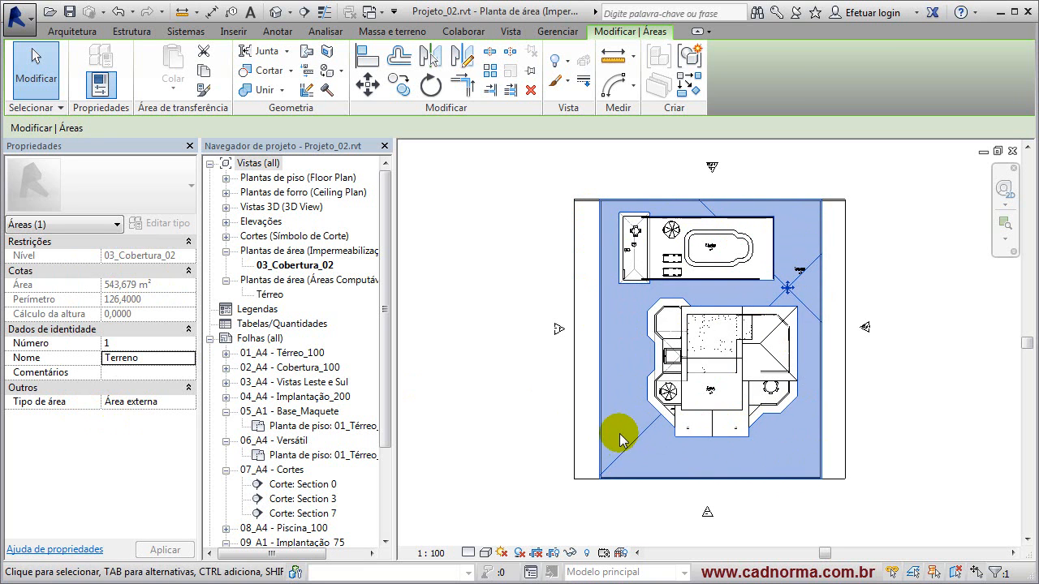
left_click(481, 257)
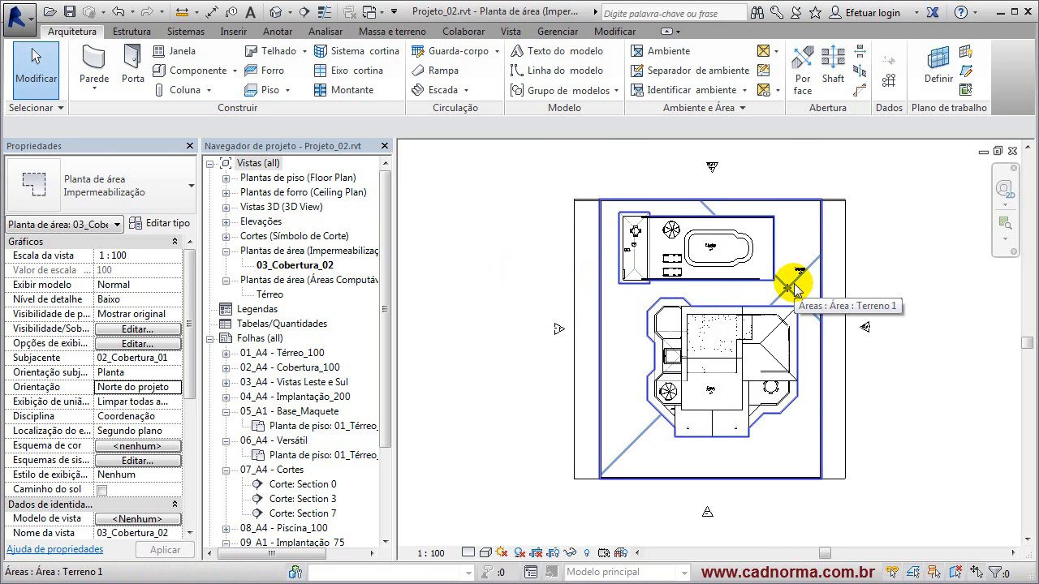
left_click(794, 285)
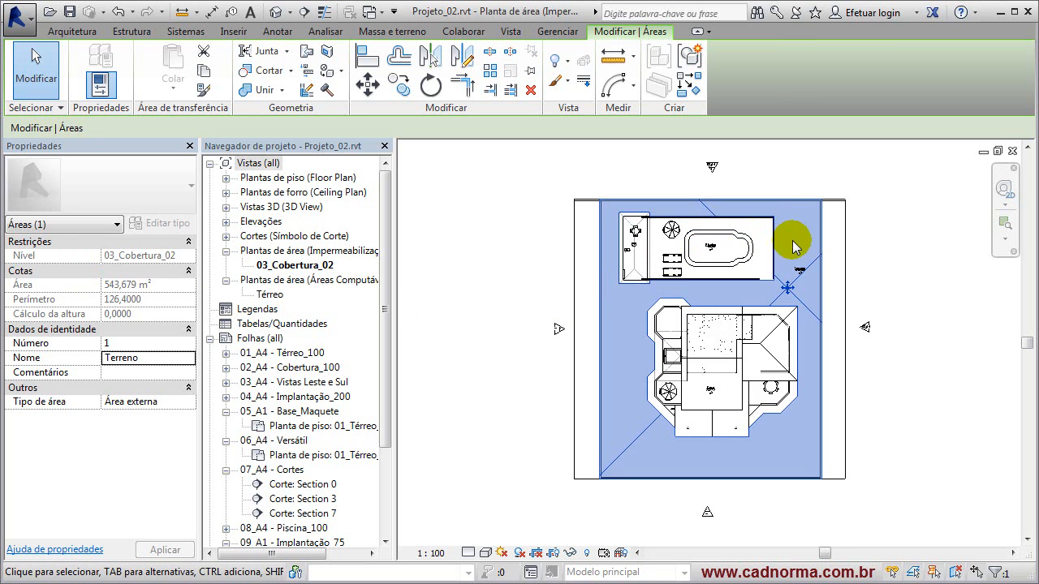
left_click(491, 183)
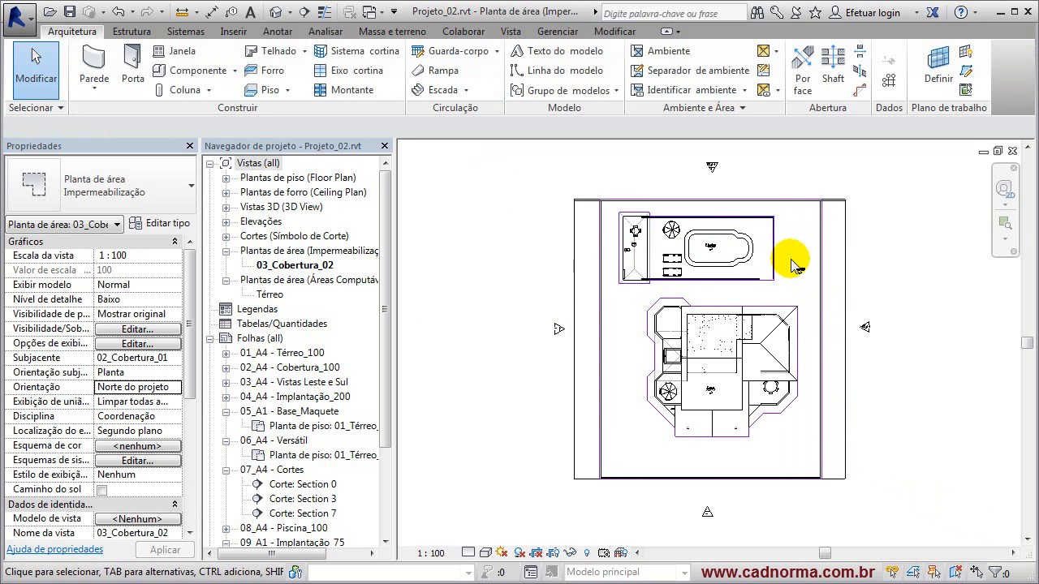
left_click(784, 288)
left_click(130, 358)
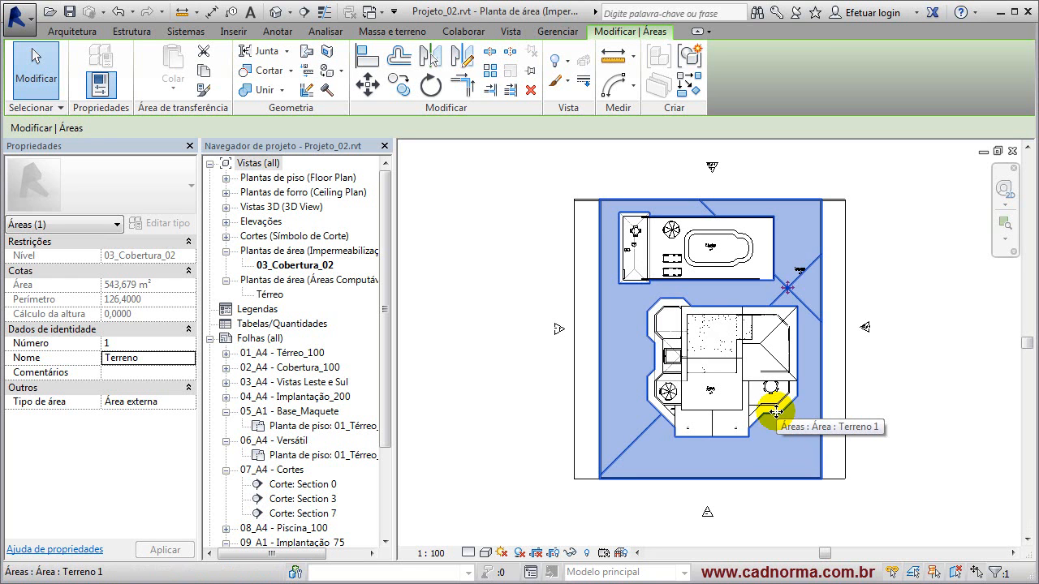
left_click(491, 257)
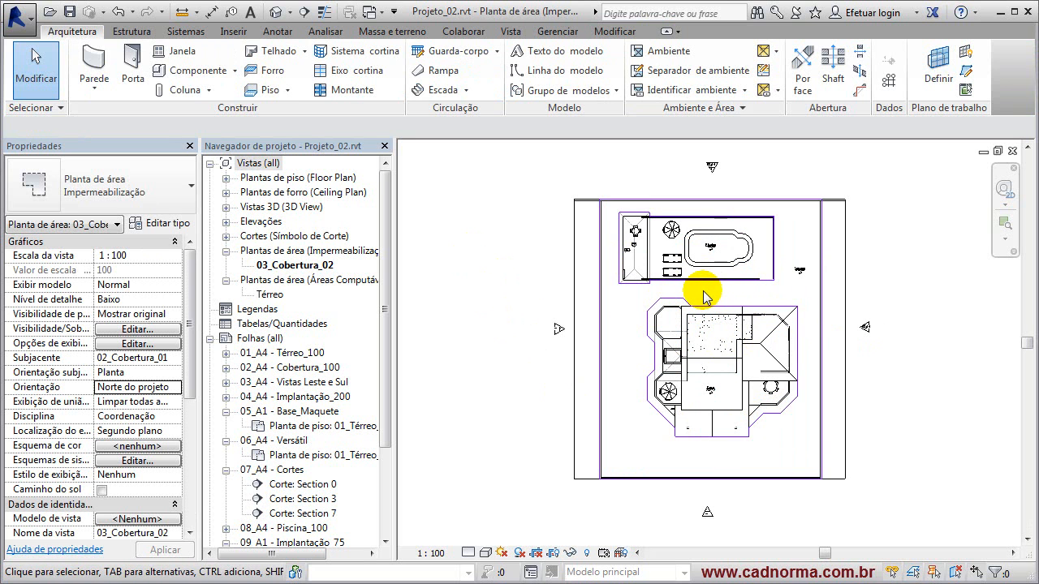
Create a new building component schedule for the category Áreas (Impermeabilização), keeping the default name.
left_click(508, 36)
left_click(661, 52)
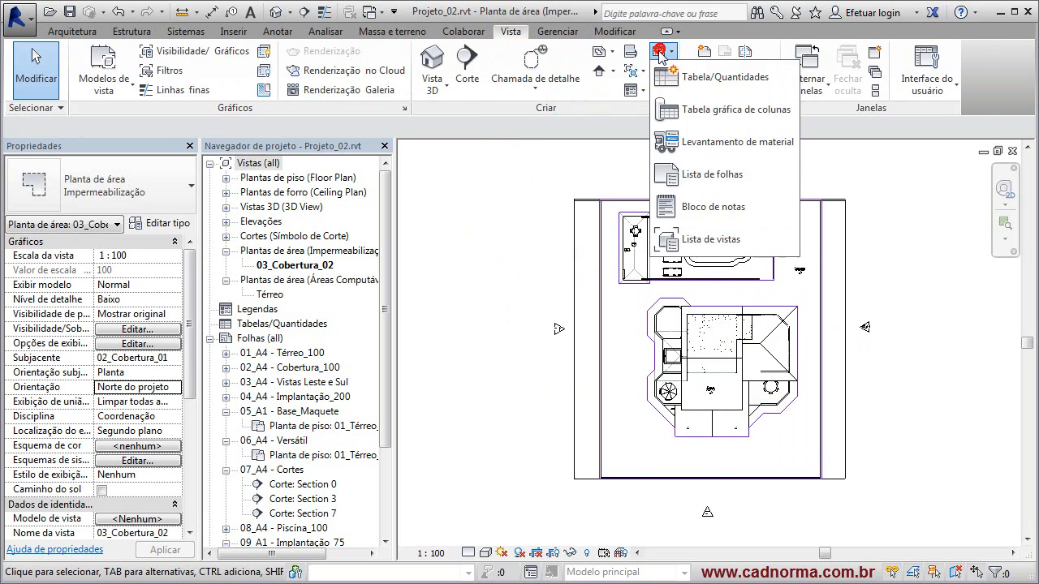
left_click(691, 81)
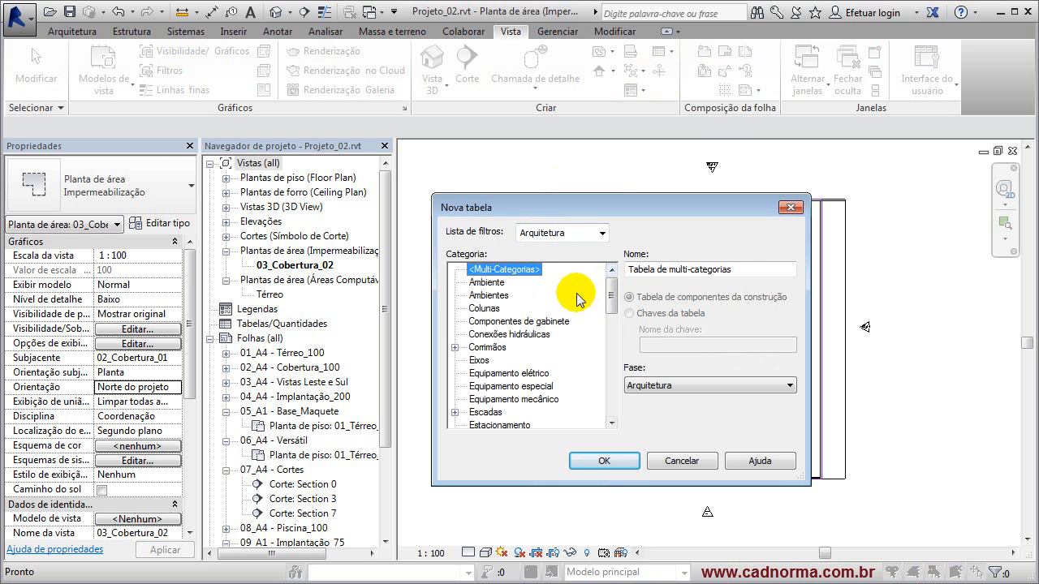
left_click(487, 282)
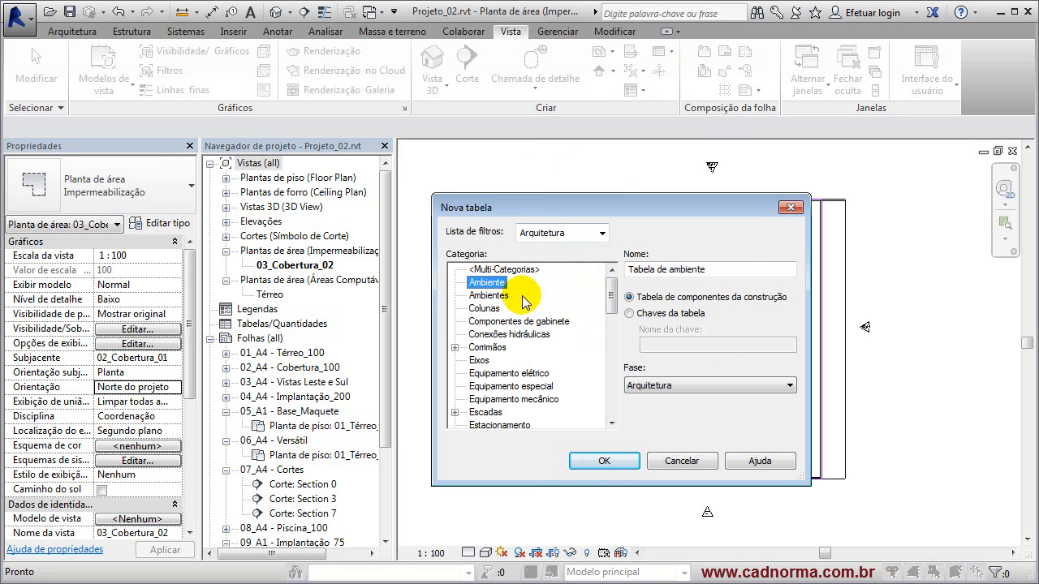
left_click(488, 295)
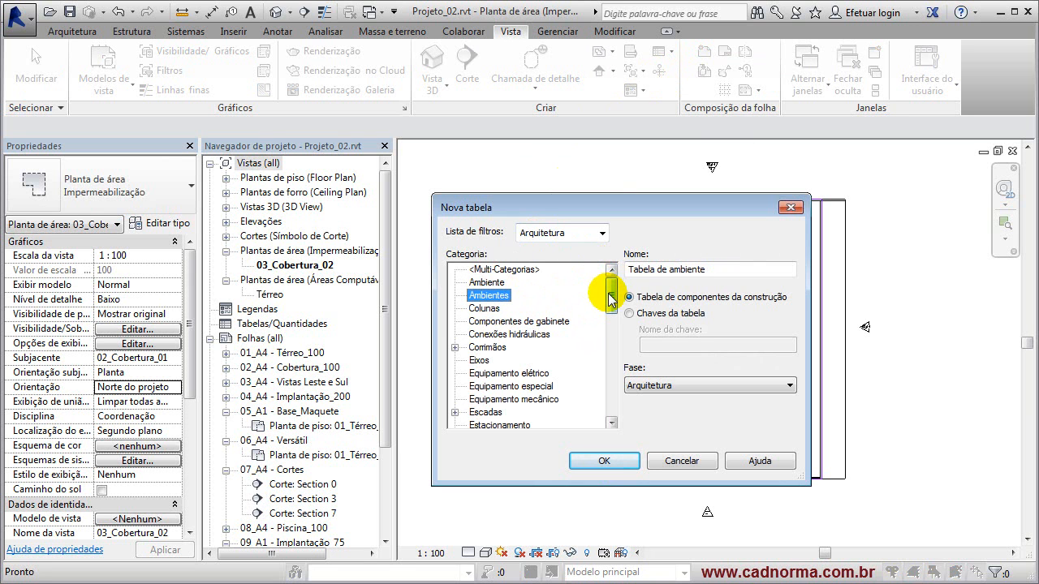
left_click_drag(613, 299, 625, 414)
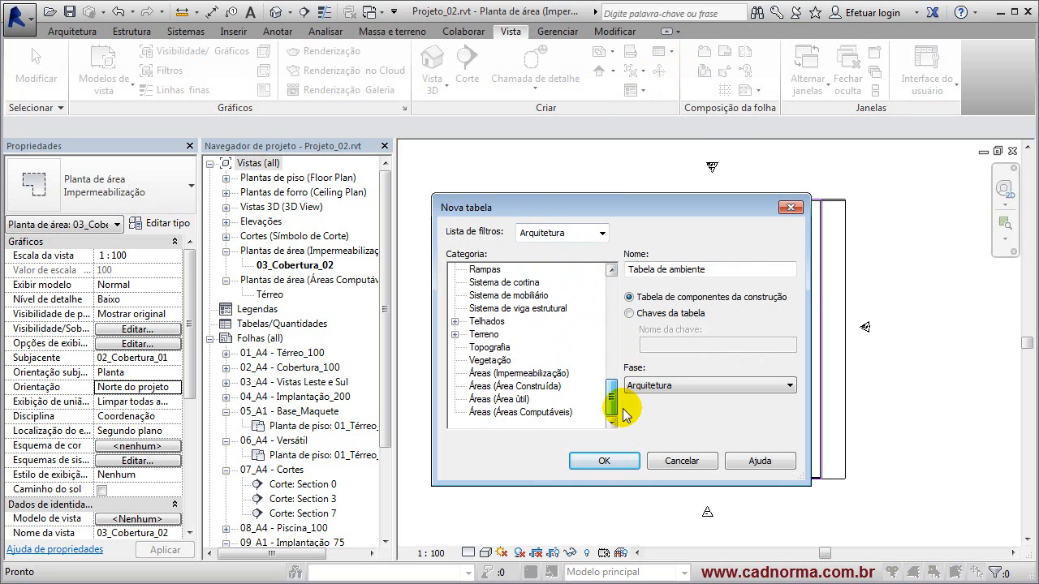
left_click(495, 375)
left_click(500, 387)
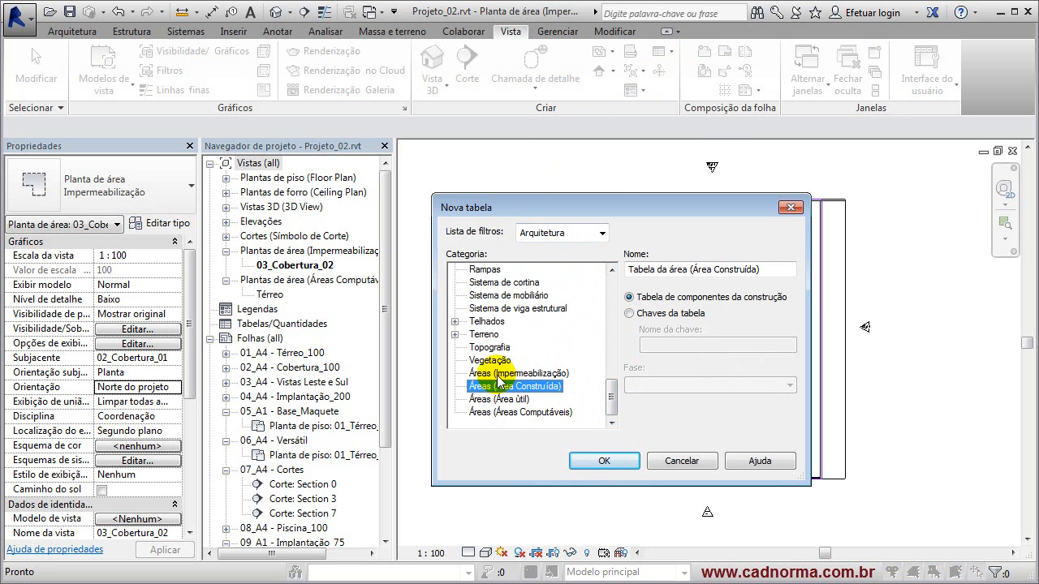
left_click(498, 374)
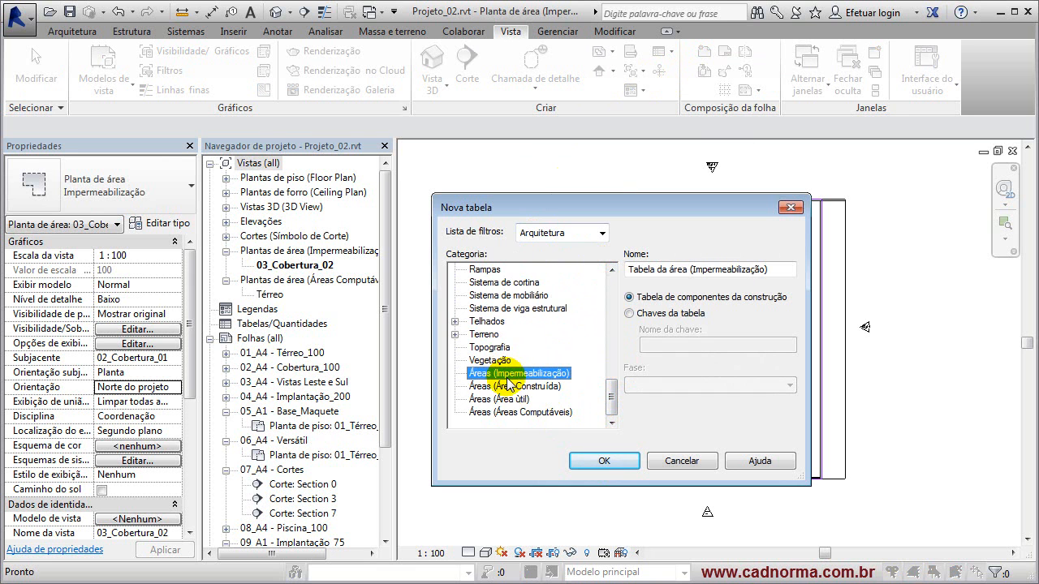
left_click(496, 387)
left_click(503, 399)
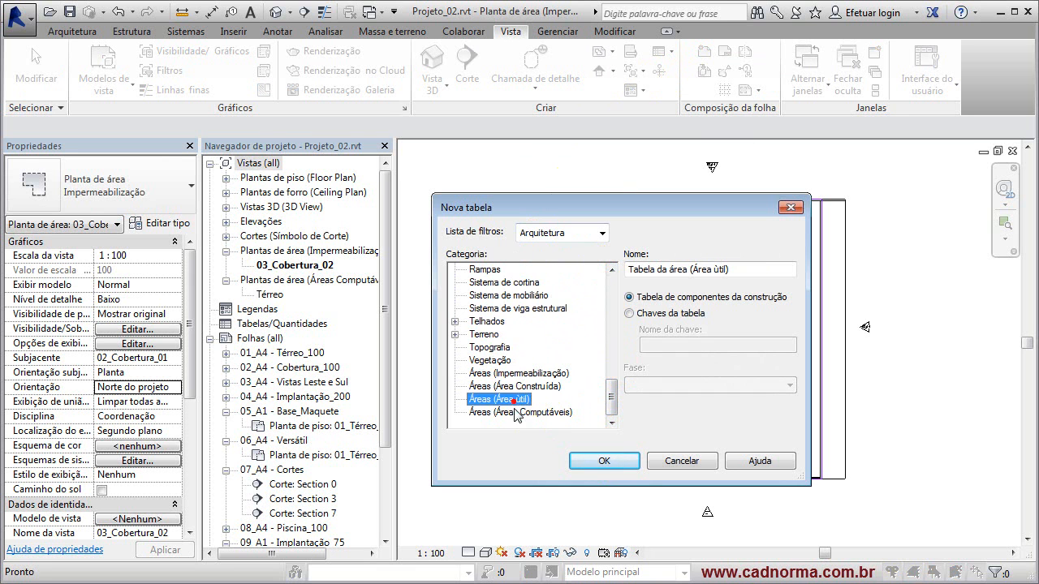
left_click(511, 412)
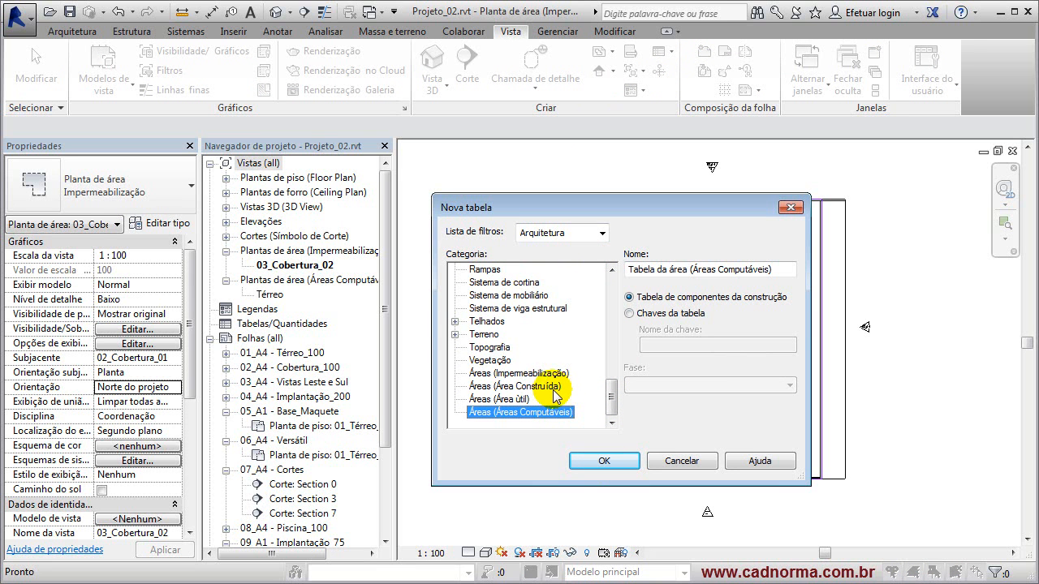
left_click(486, 374)
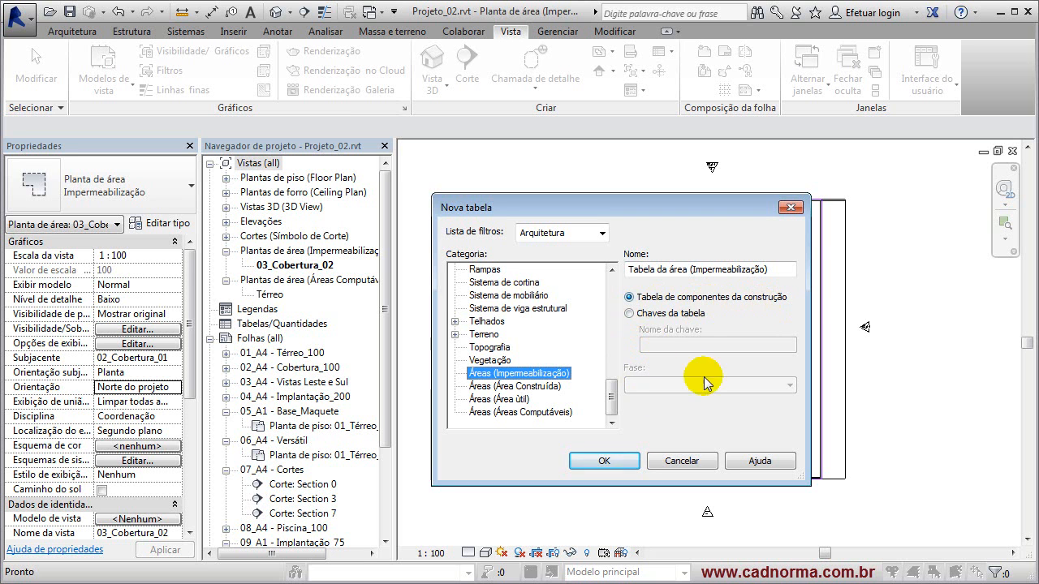
left_click(590, 460)
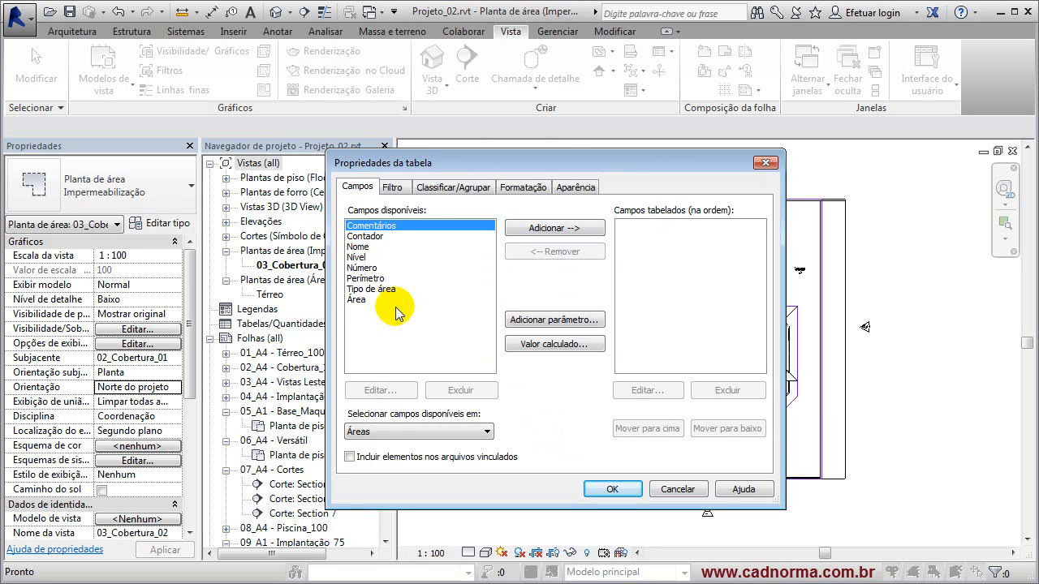
Add the fields Nome and Área, in that order, to the scheduled fields.
left_click(391, 247)
left_click(542, 229)
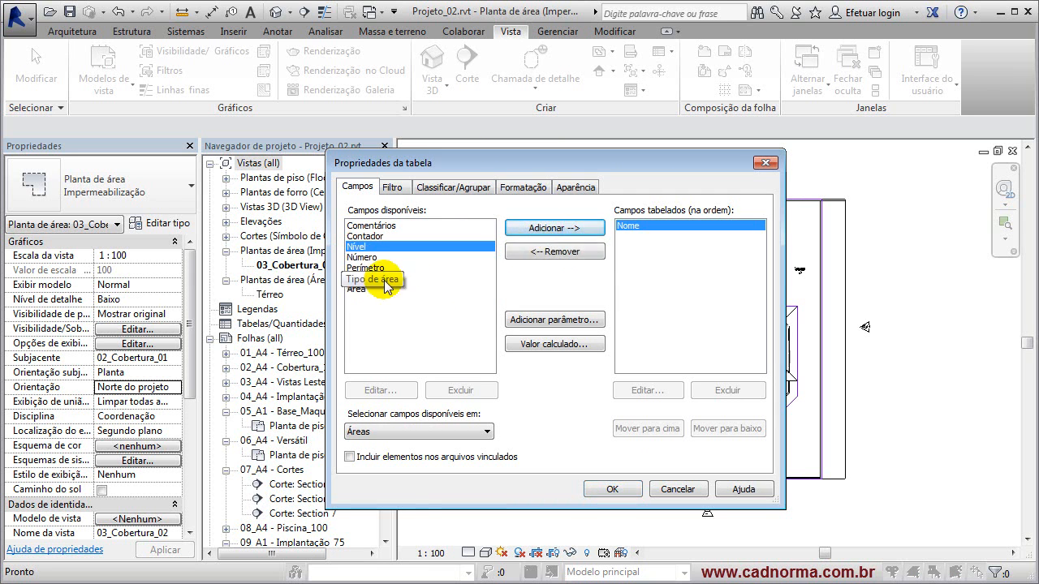
left_click(354, 290)
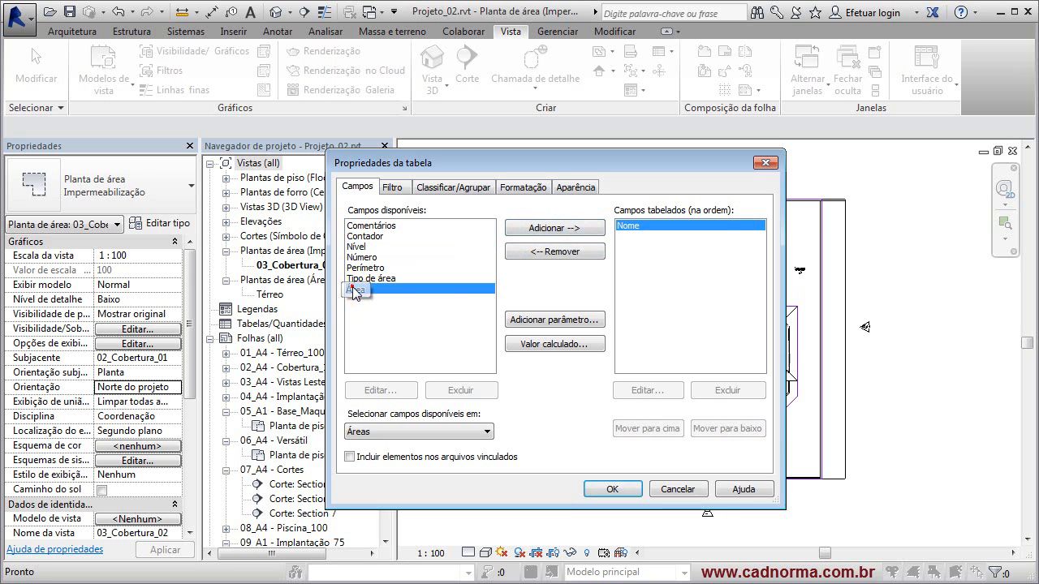
left_click(513, 228)
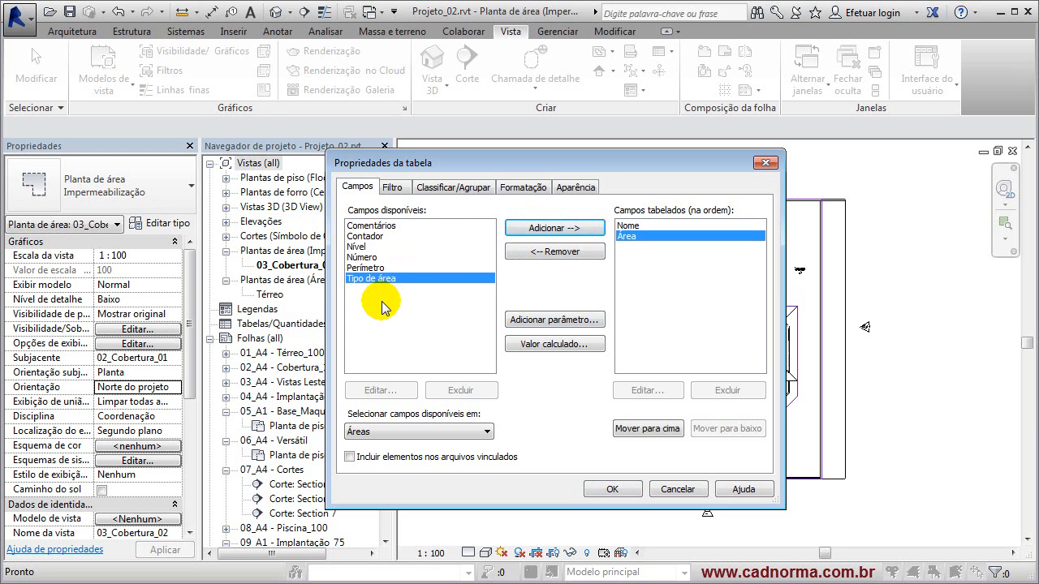
Switch to the Revit help page "Tipos de áreas" in the browser, read the area type definitions, and return to the schedule properties.
key("alt+Tab")
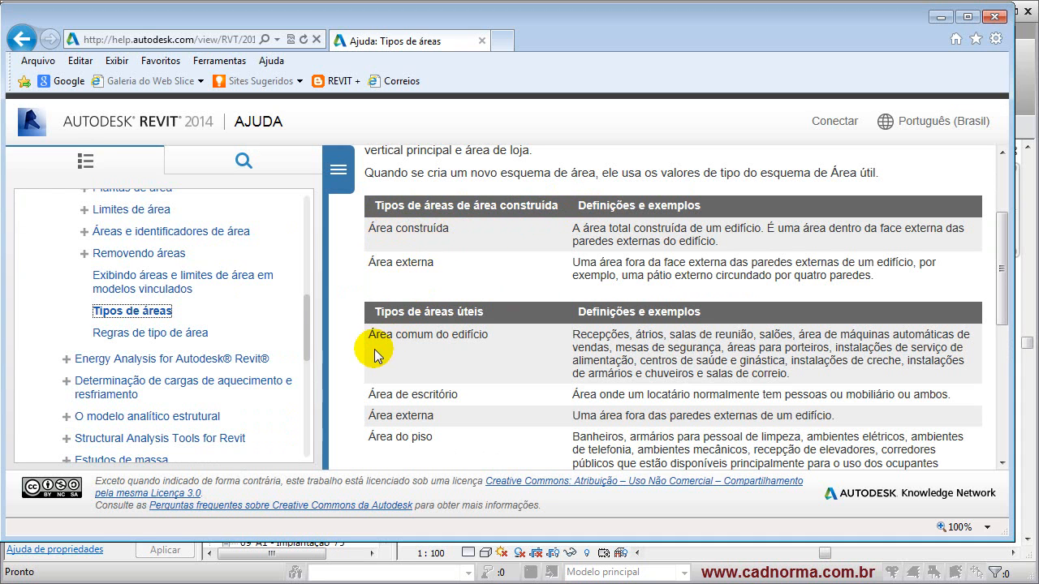
scroll(490, 328, "down", 3)
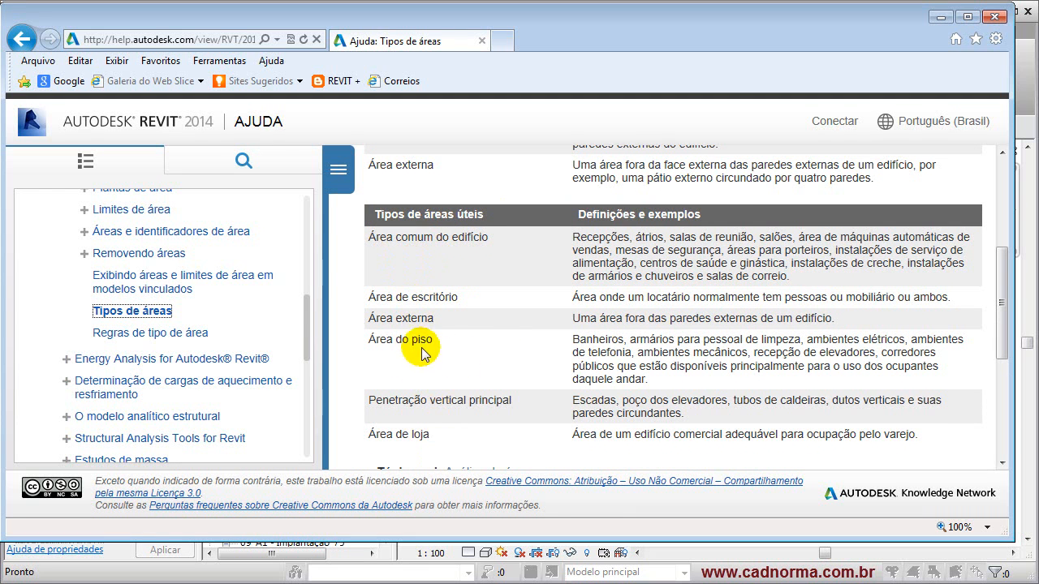
scroll(481, 347, "down", 3)
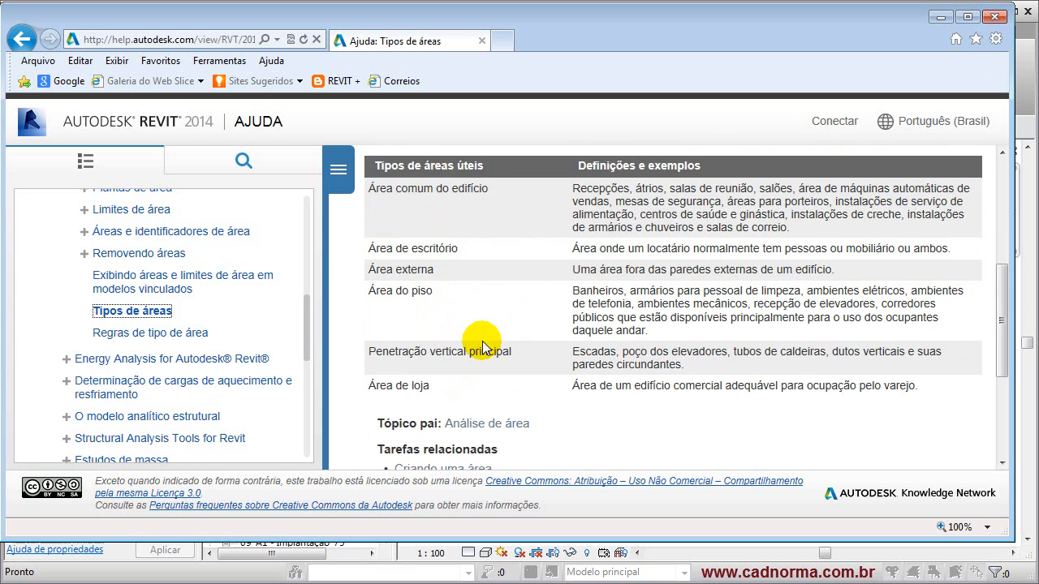
scroll(483, 352, "up", 3)
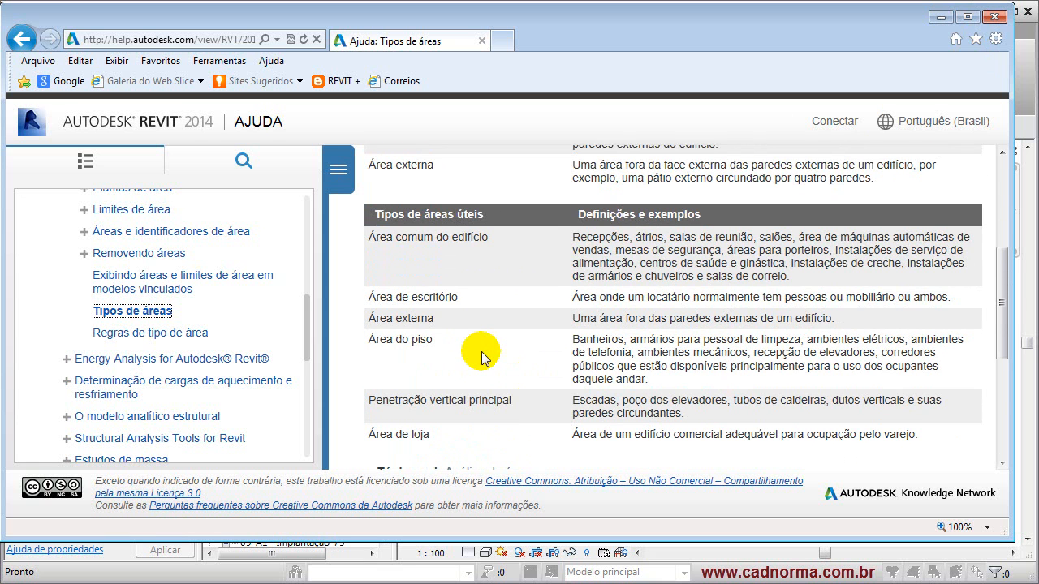
scroll(481, 351, "up", 3)
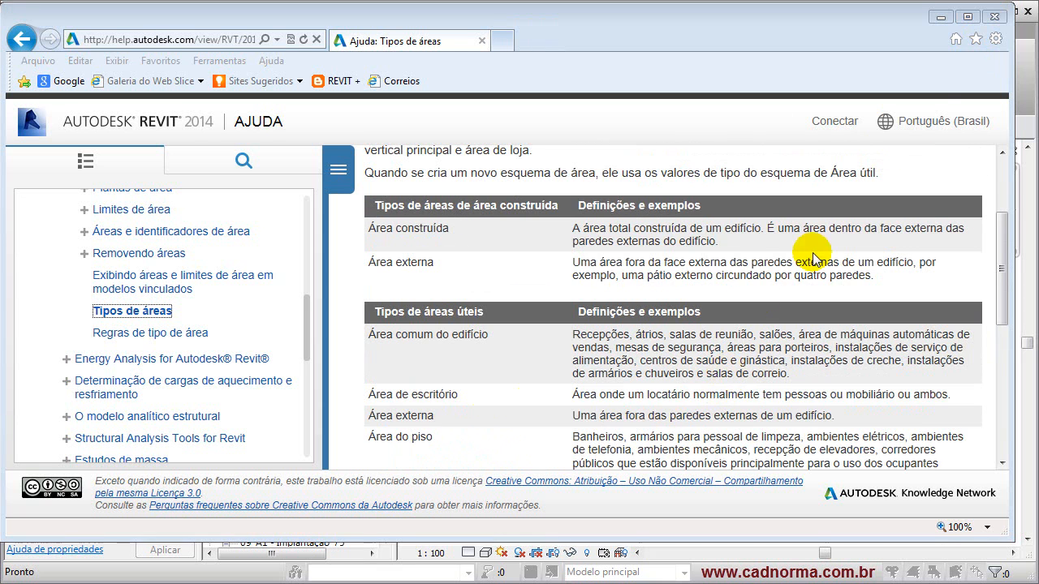
left_click(940, 18)
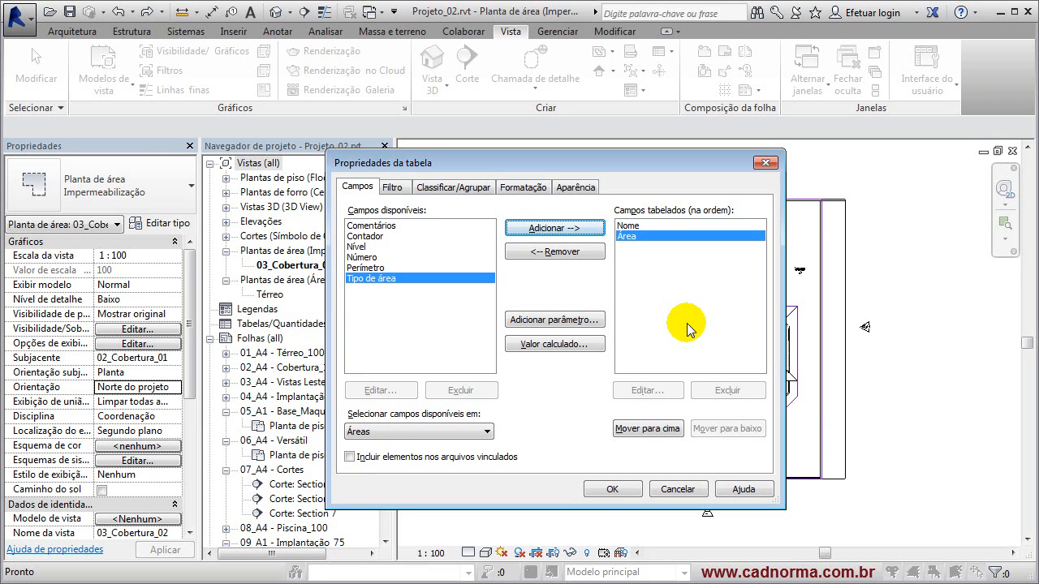
Add a project parameter named Permeabilidade with the parameter type Texto to the schedule fields and generate the schedule.
left_click(542, 321)
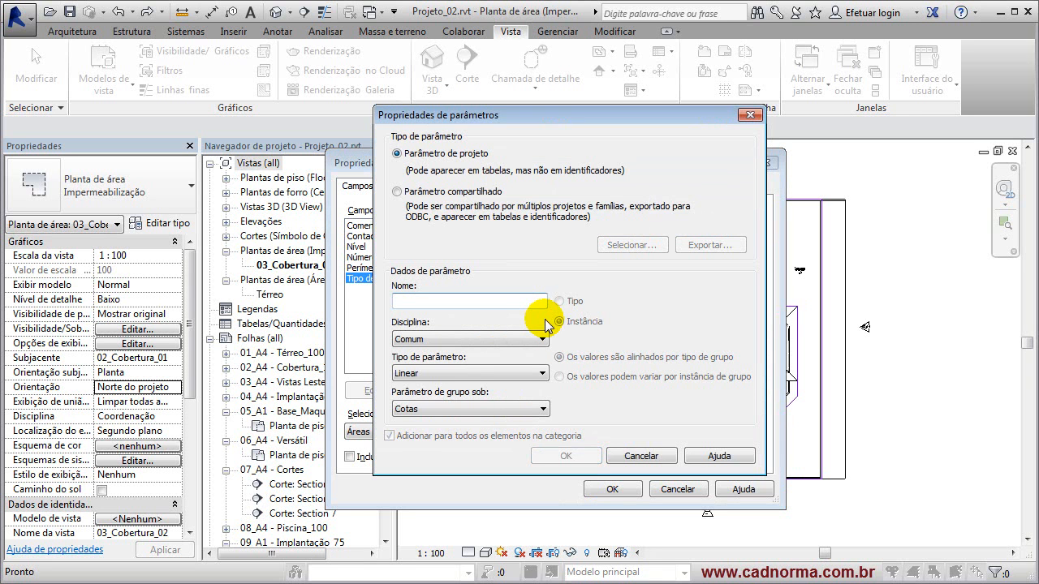
type("Permeabilidade")
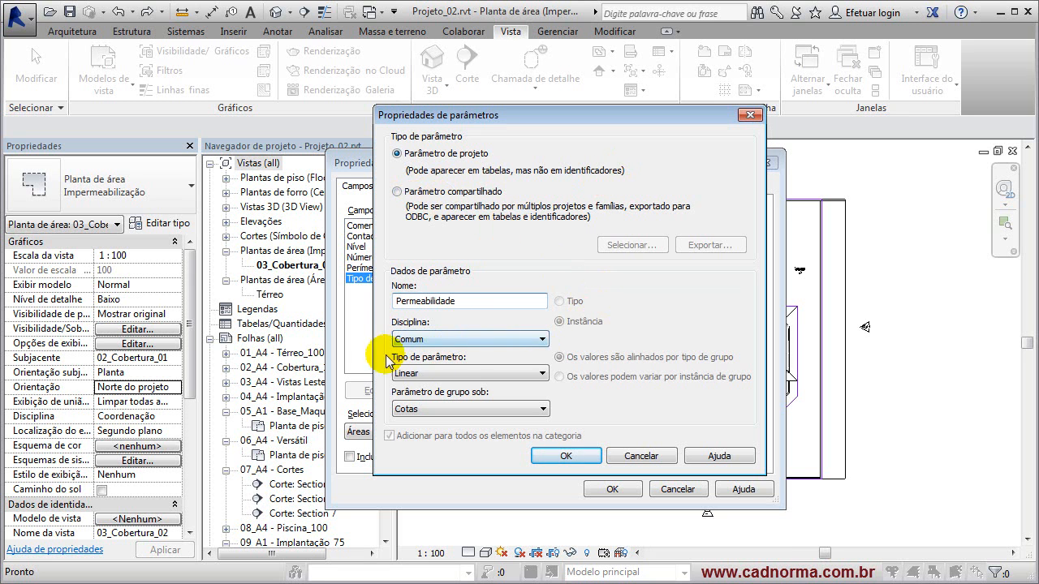
left_click(541, 341)
left_click(541, 341)
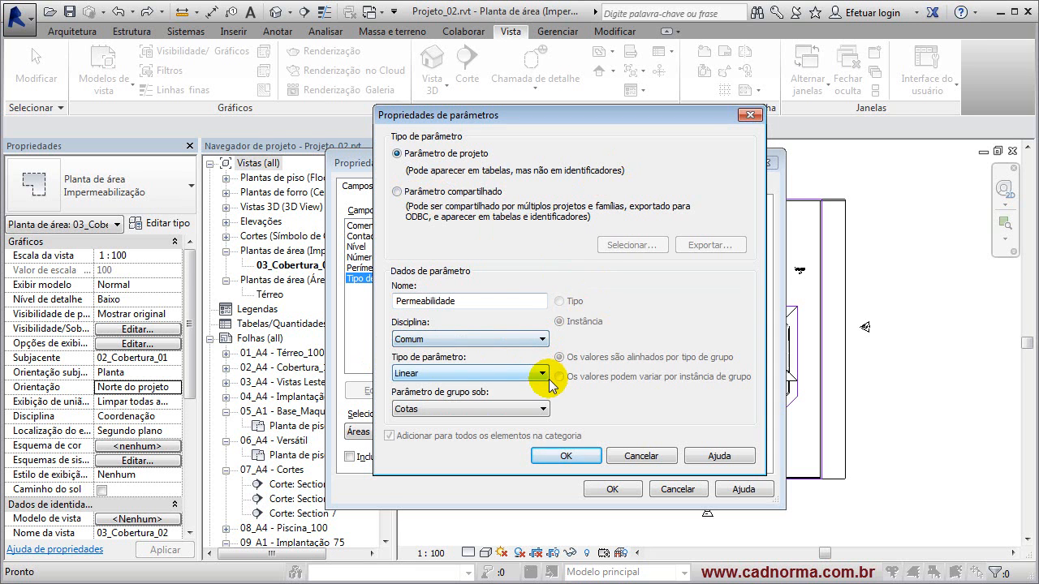
left_click(542, 375)
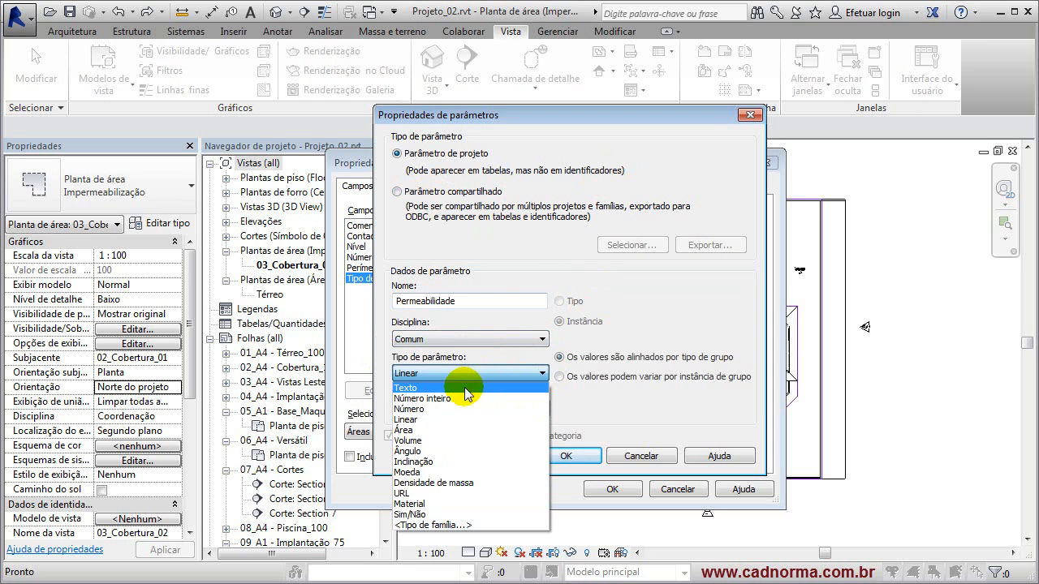
left_click(413, 388)
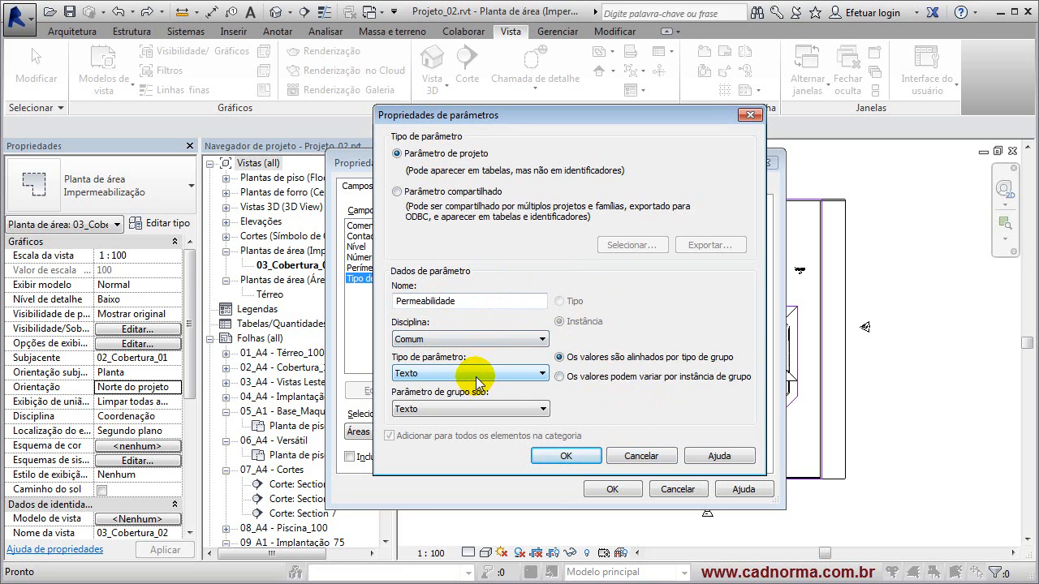
left_click(566, 454)
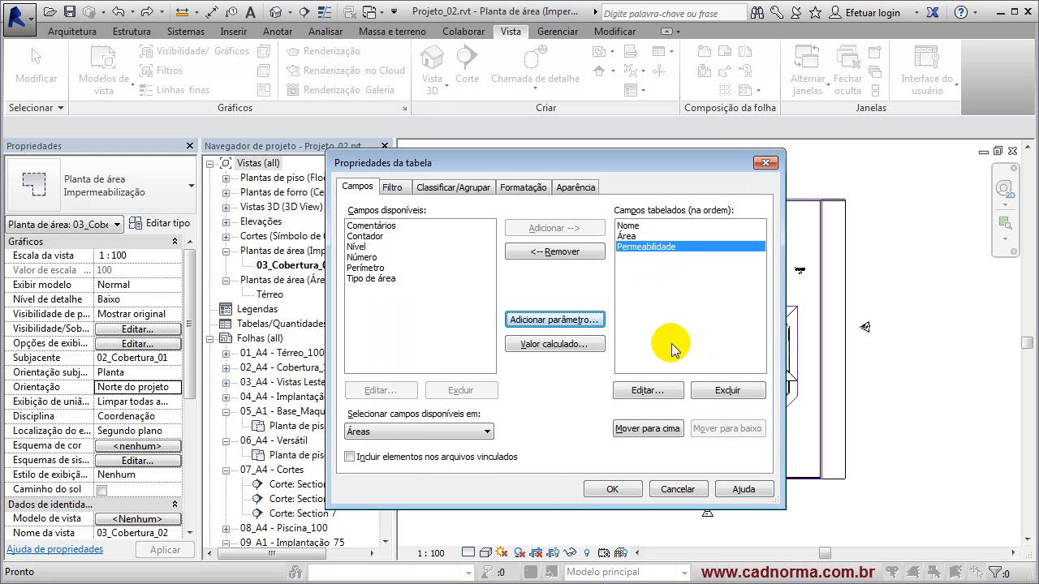
left_click(612, 489)
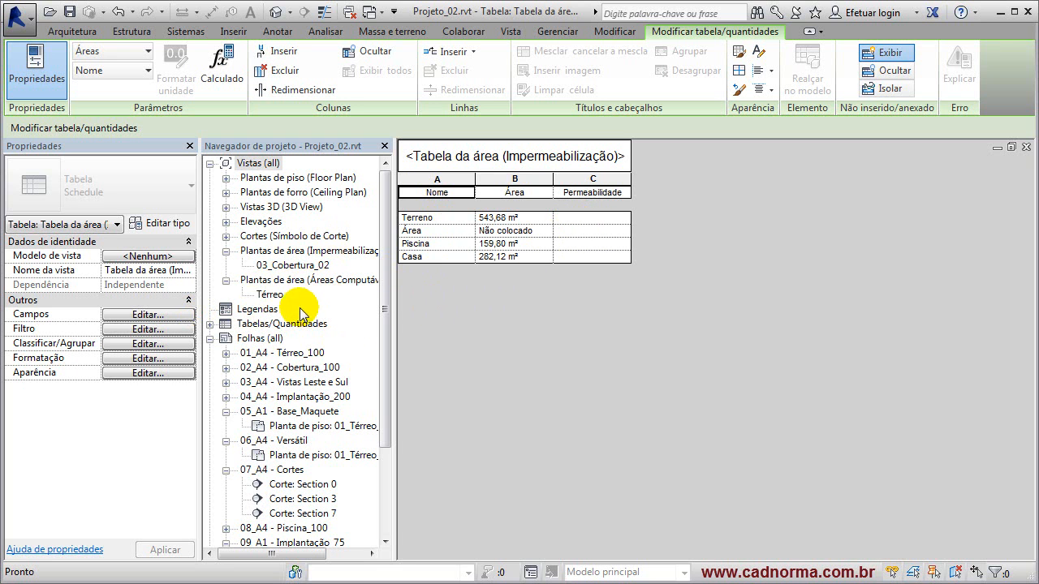
In the area plan 03_Cobertura_02, set the Permeabilidade of the Terreno area to Permeável and apply it.
double_click(288, 268)
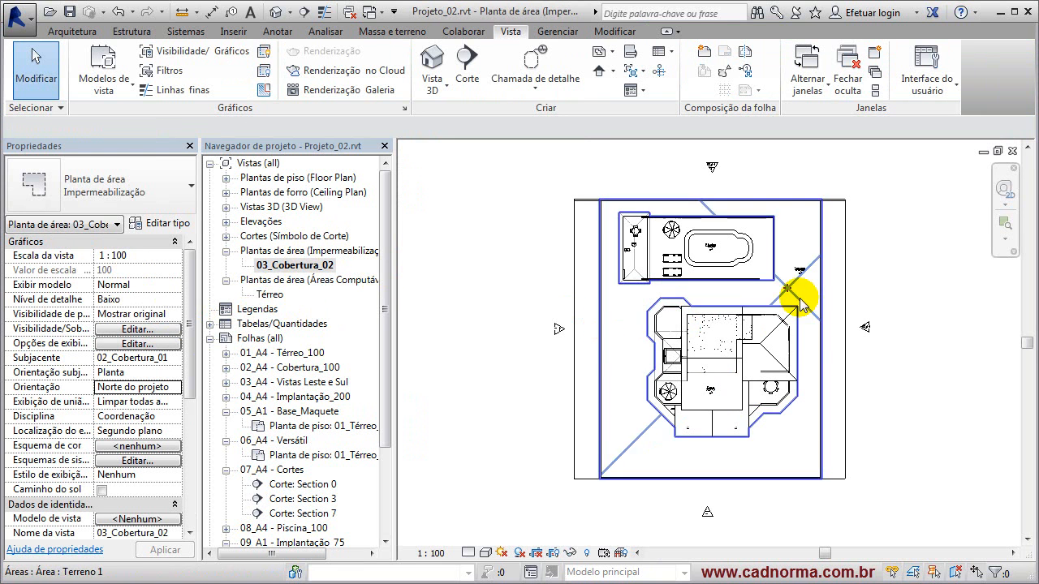
left_click(791, 291)
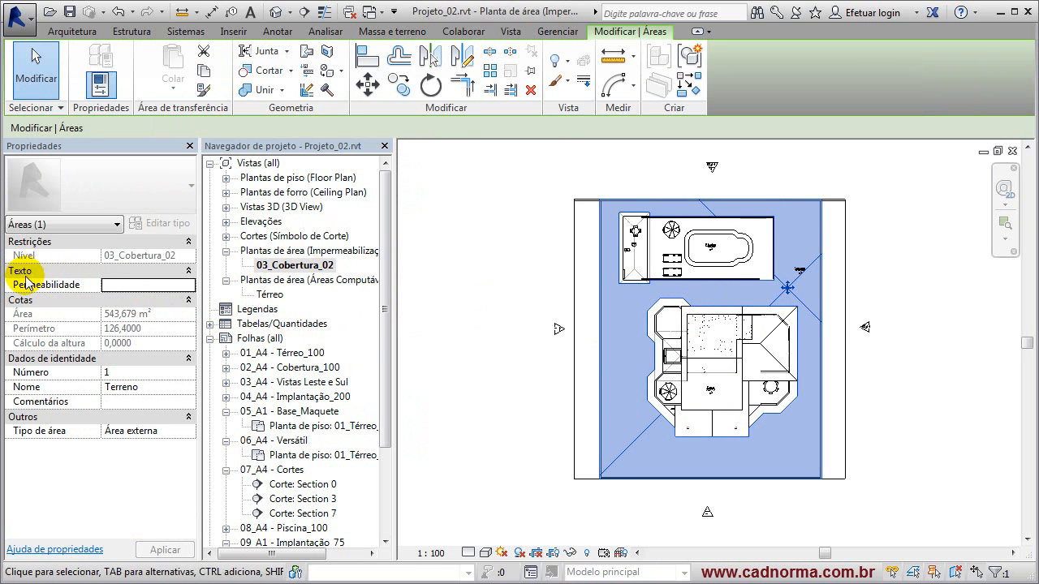
left_click(115, 286)
left_click(188, 286)
left_click(188, 285)
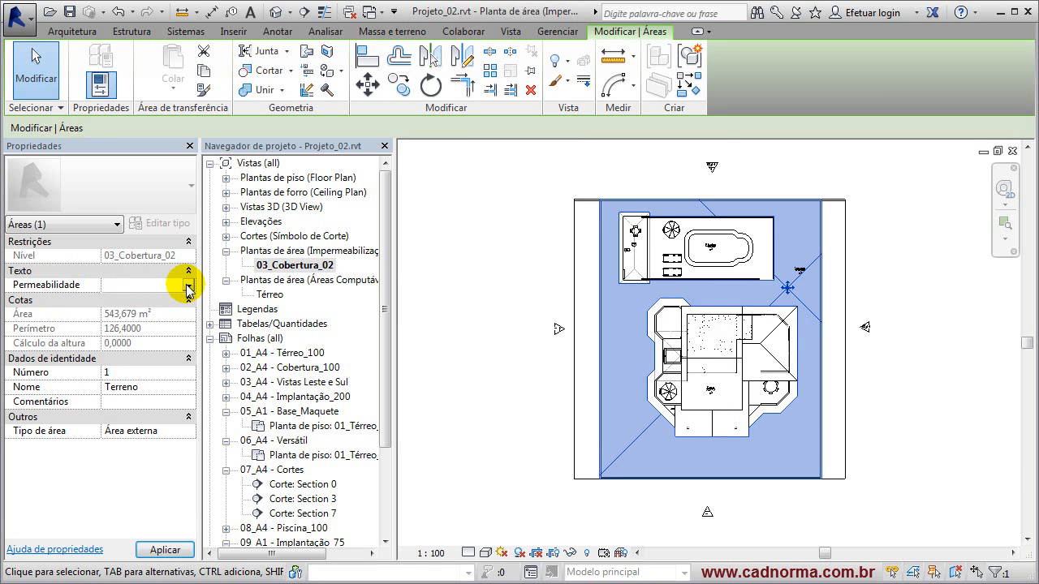
left_click(134, 286)
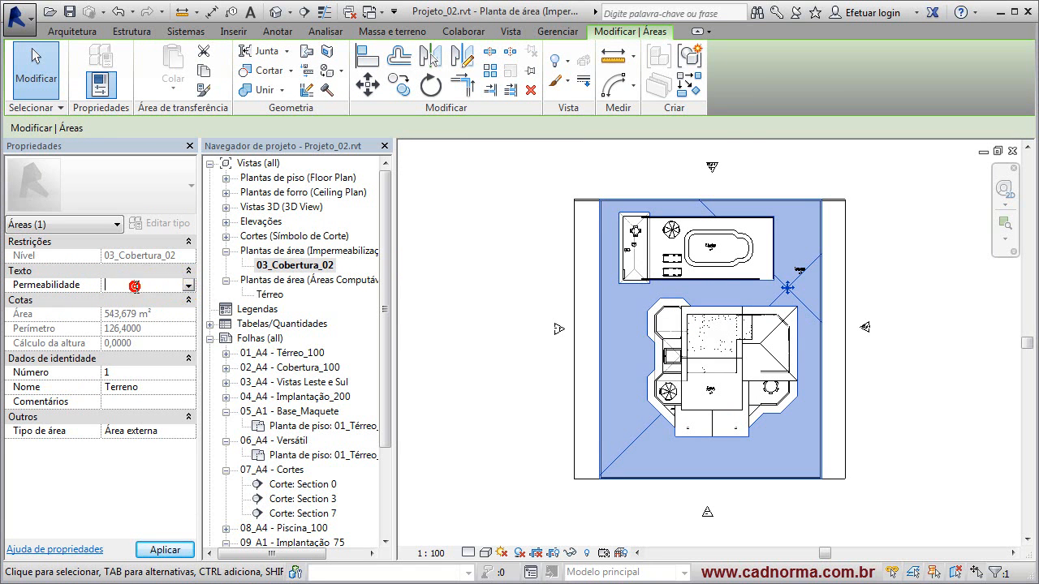
left_click(185, 284)
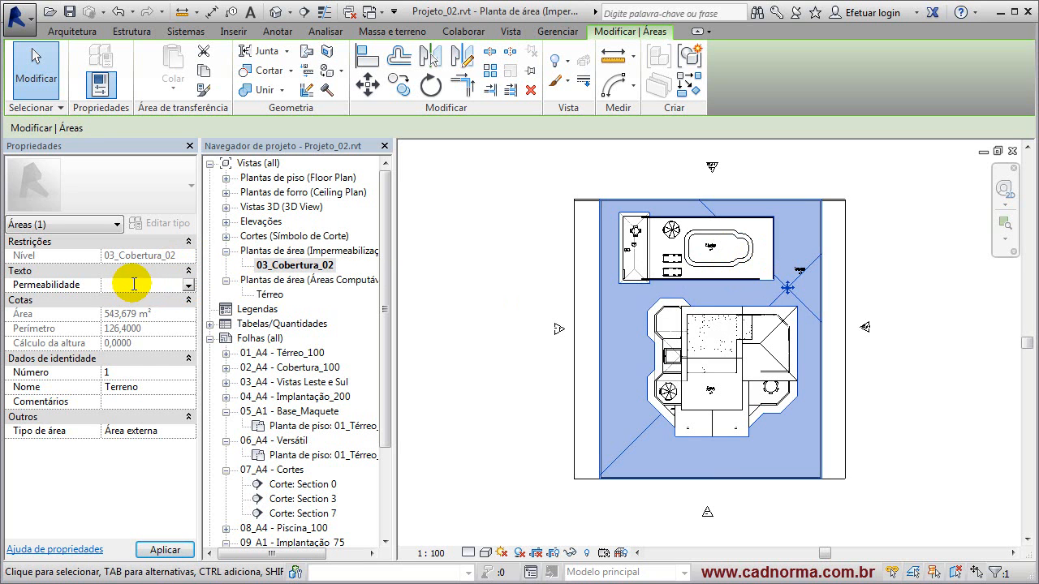
left_click(130, 286)
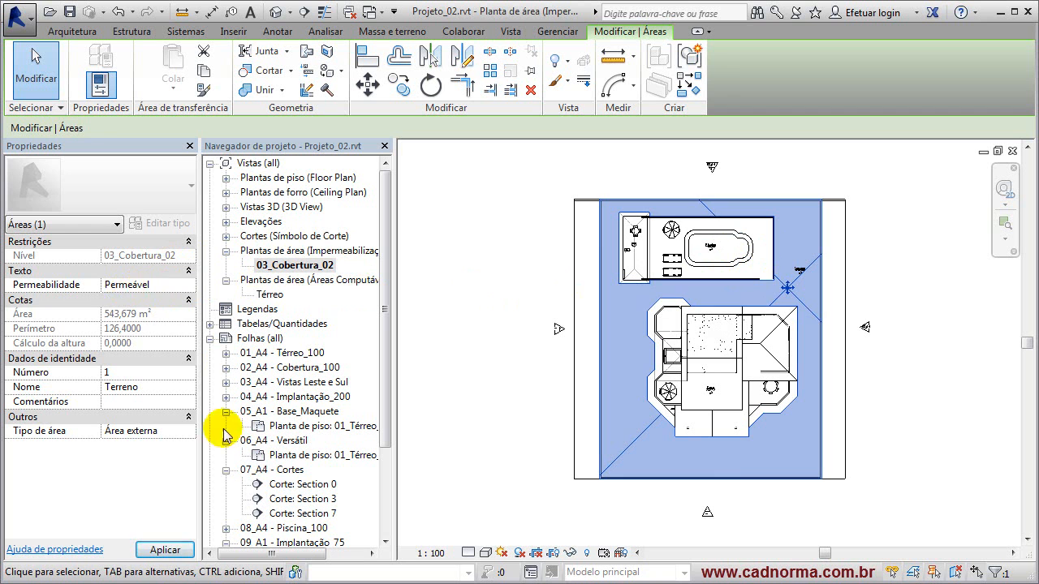
left_click(165, 550)
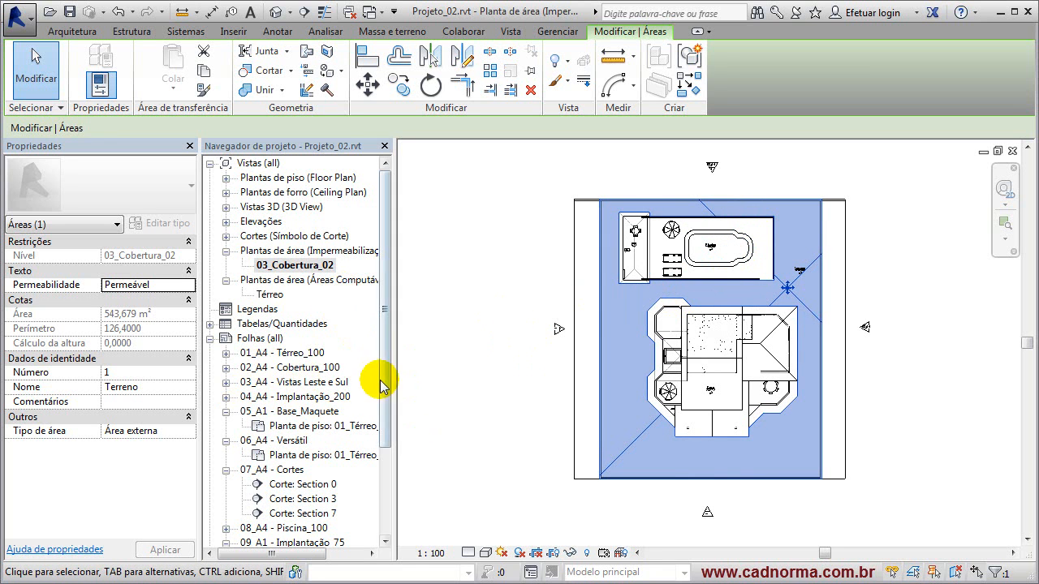
Open the Impermeabilização area schedule and delete the row of the unplaced area named Área.
left_click(210, 324)
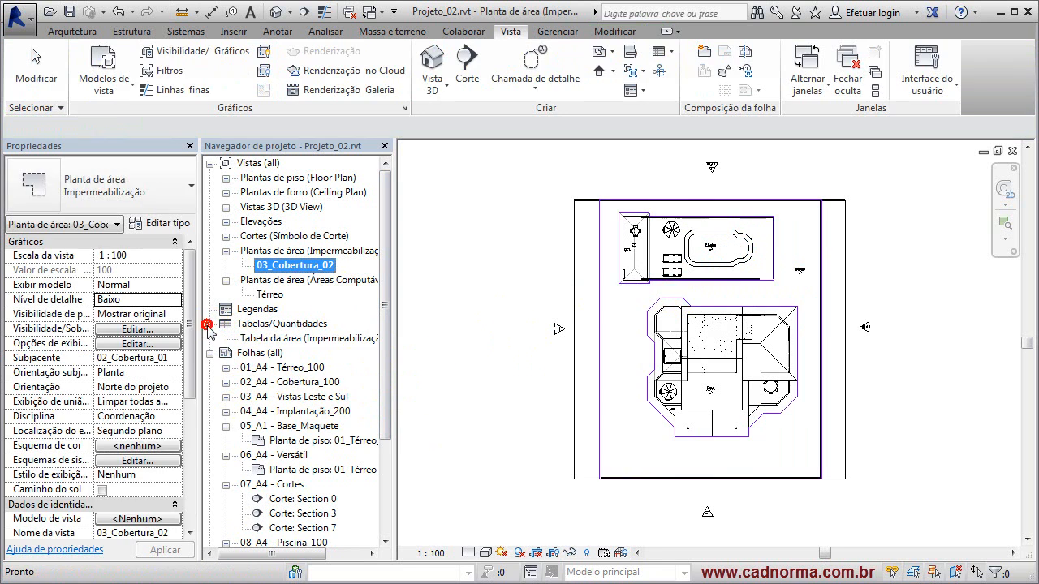
double_click(258, 337)
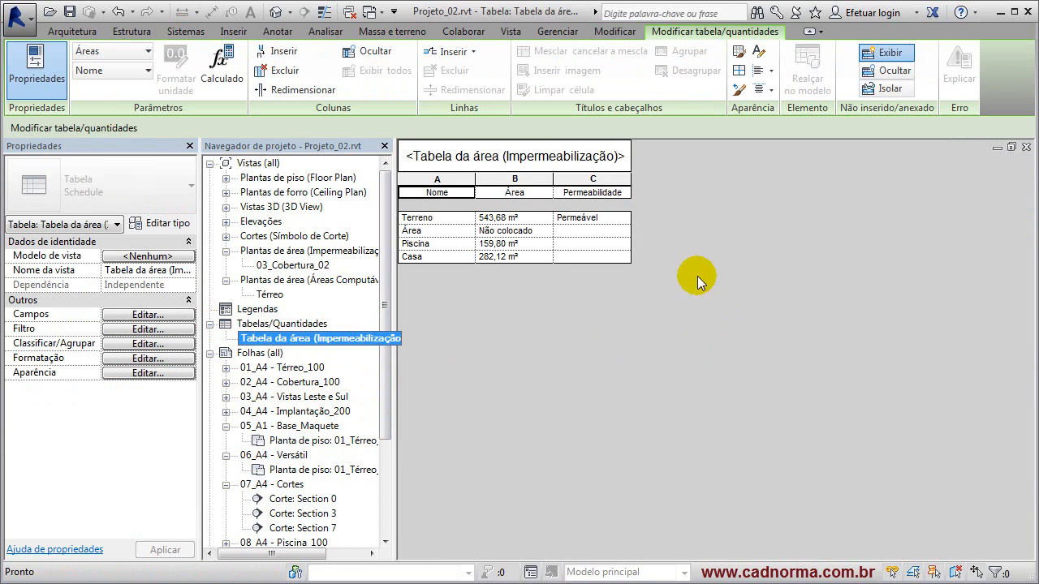
left_click(583, 231)
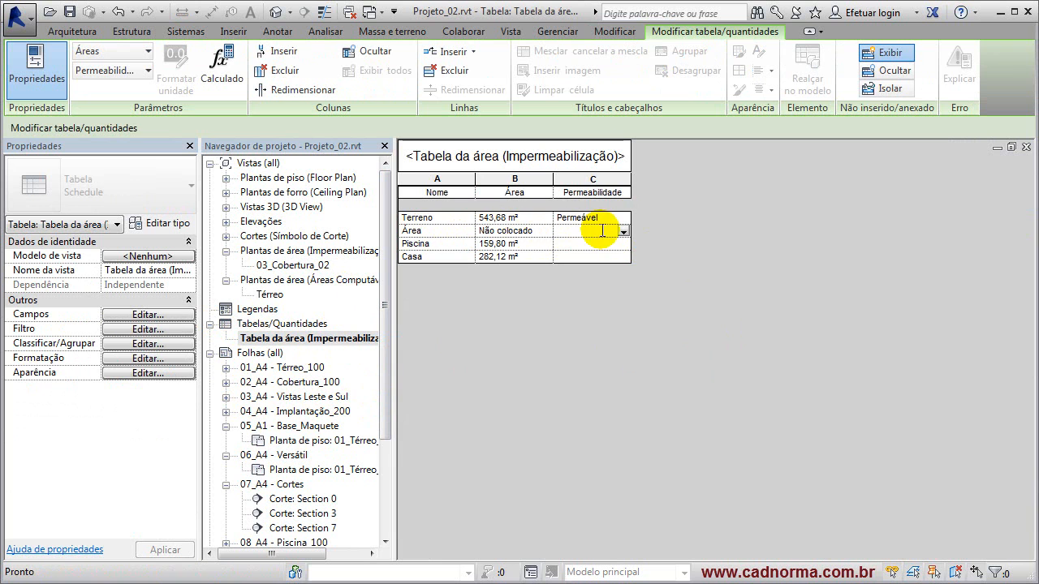
left_click(432, 230)
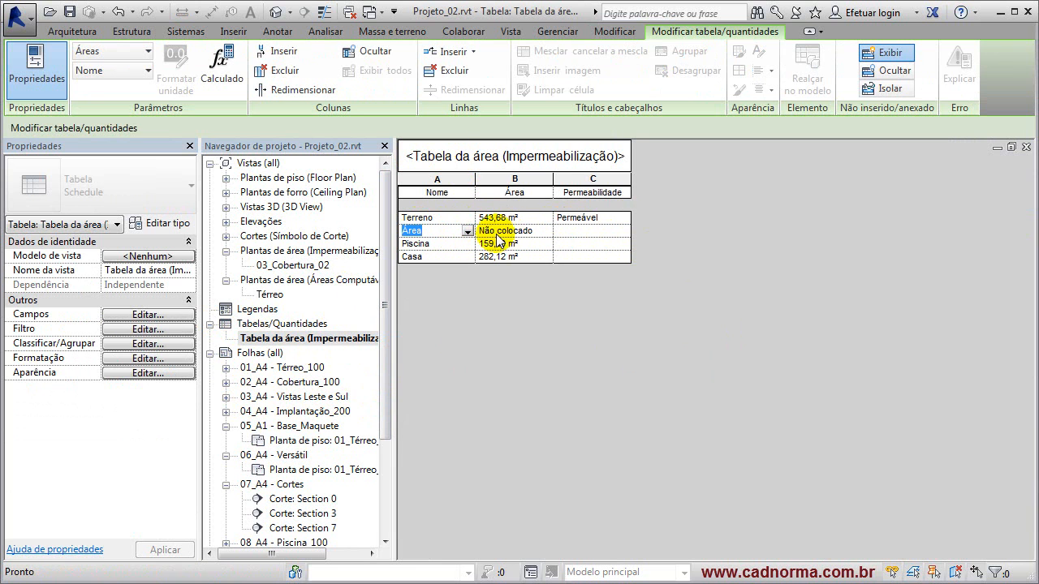
left_click(448, 71)
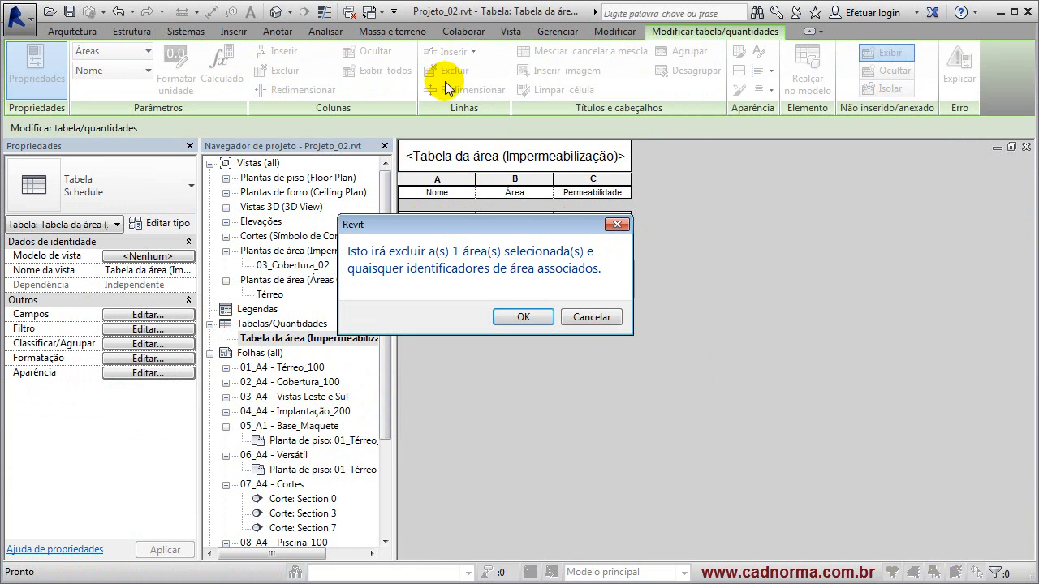
left_click(511, 314)
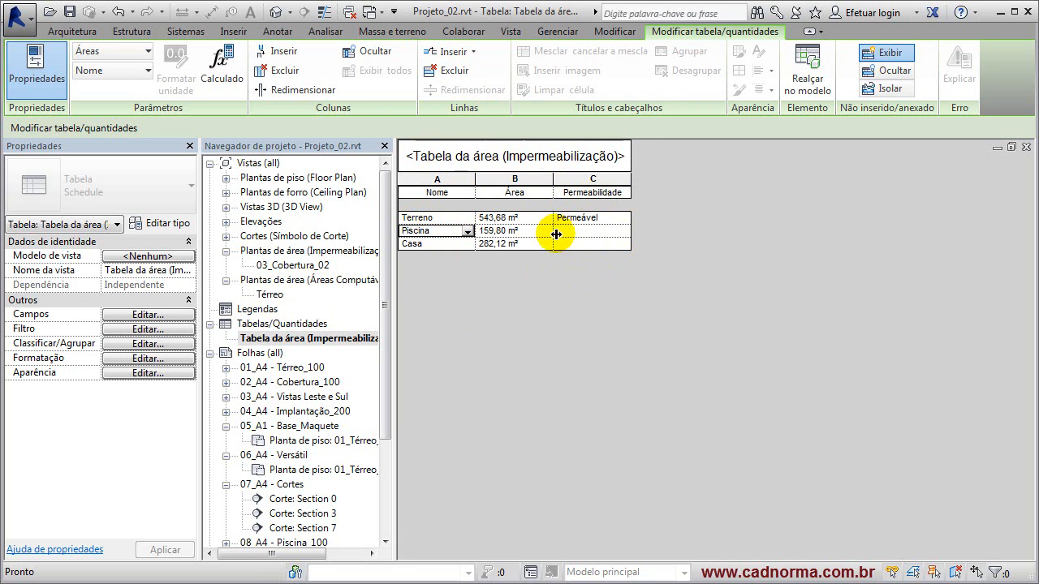
Set the Permeabilidade of both Piscina and Casa to Impermeável in the schedule.
left_click(572, 232)
type("Impermeável")
left_click(592, 243)
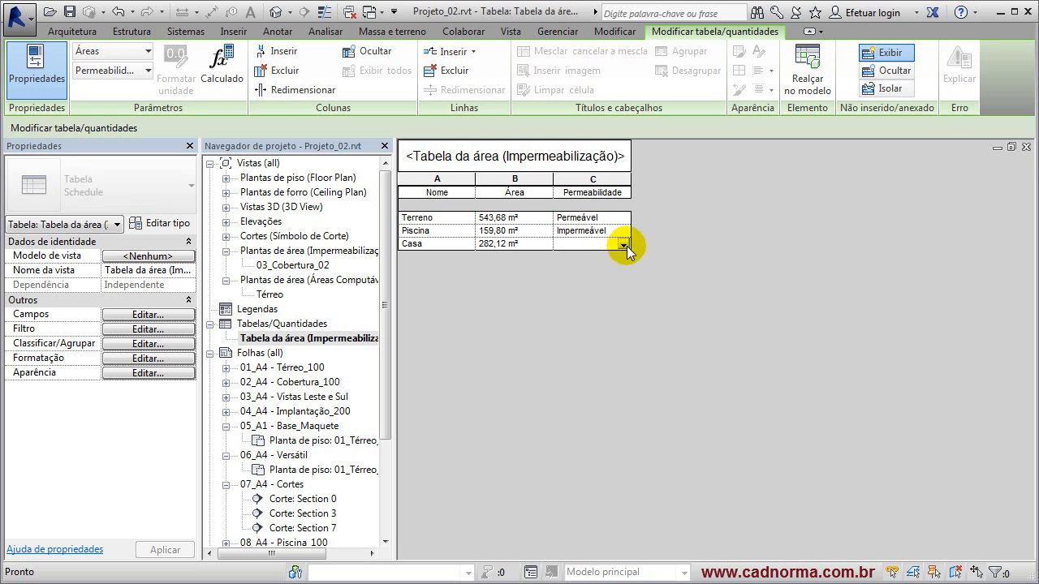
left_click(625, 243)
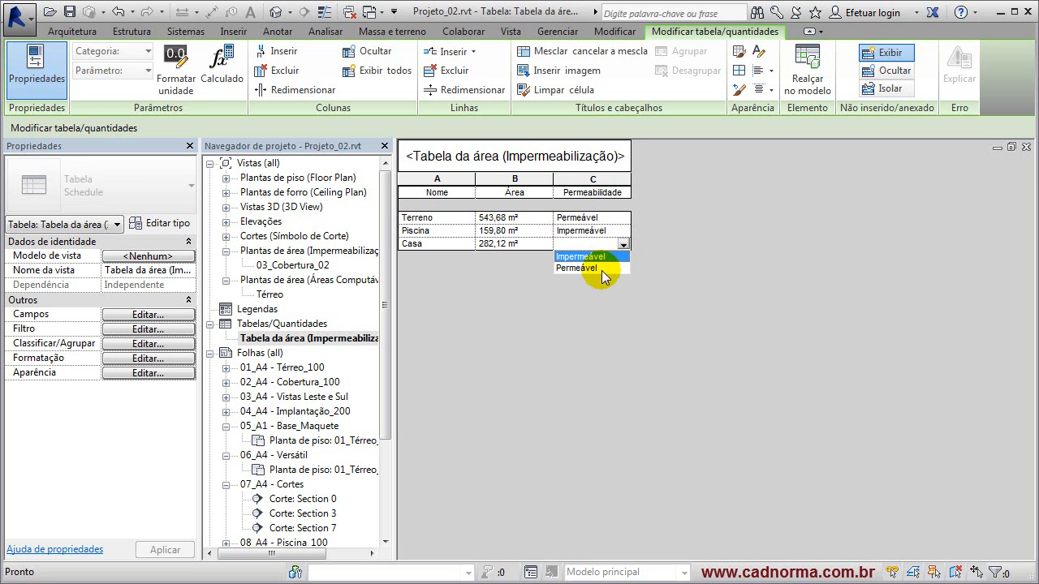
left_click(605, 257)
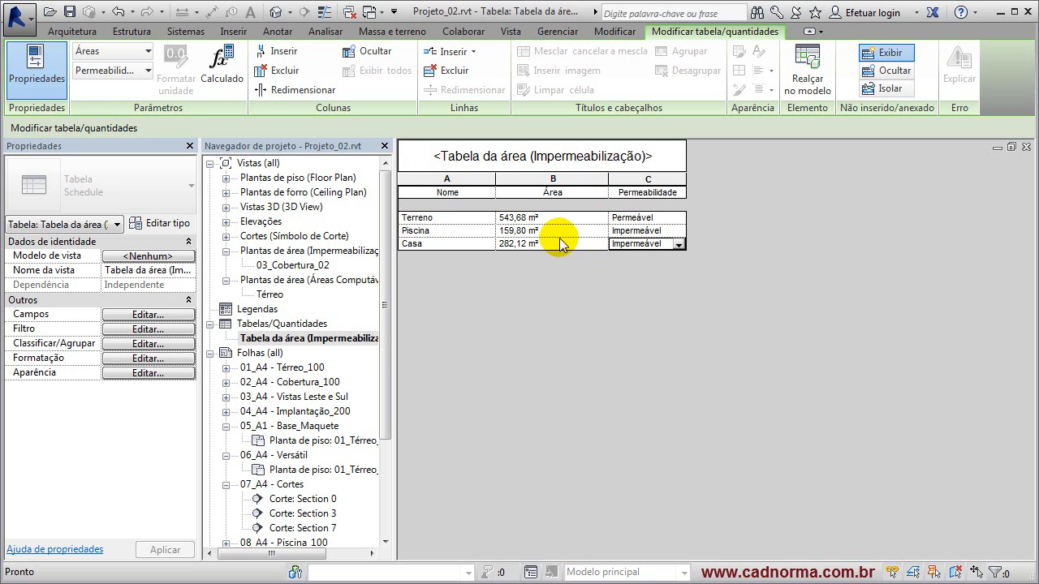
Move the Permeabilidade field to the first place in the scheduled fields, ahead of Nome and Área.
left_click(143, 330)
left_click(356, 186)
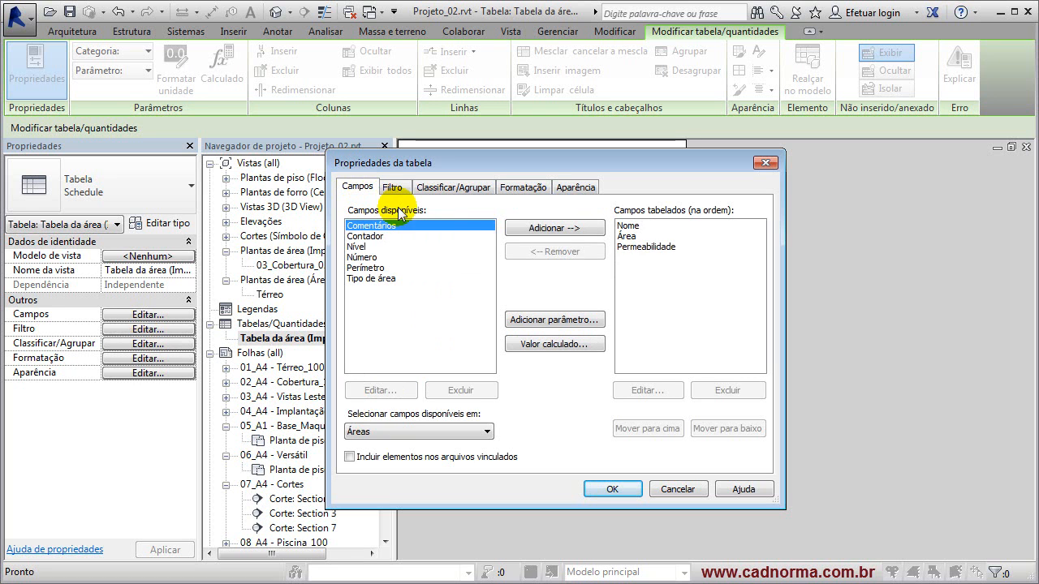
left_click(640, 247)
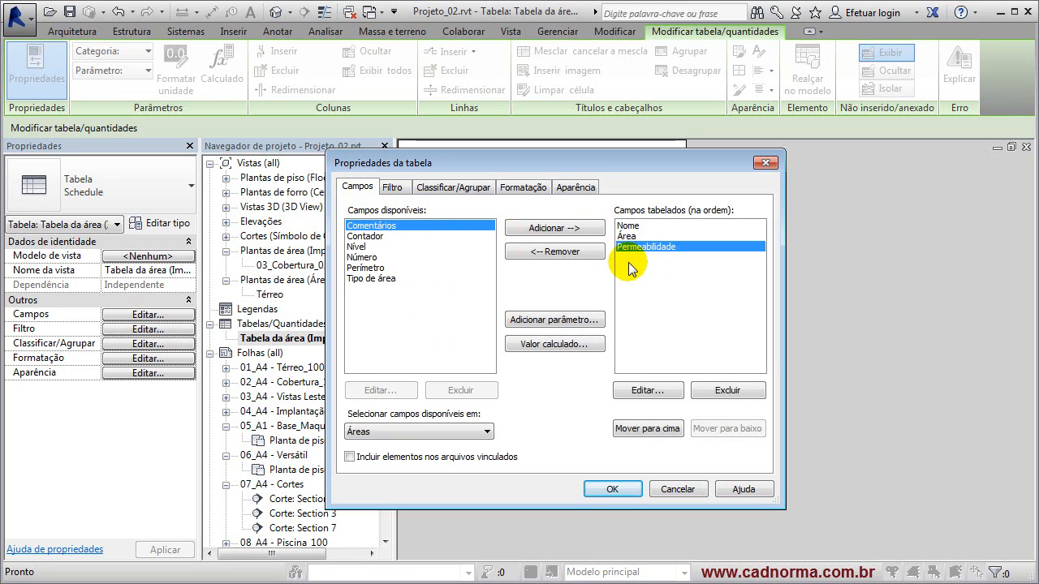
left_click(649, 428)
left_click(648, 429)
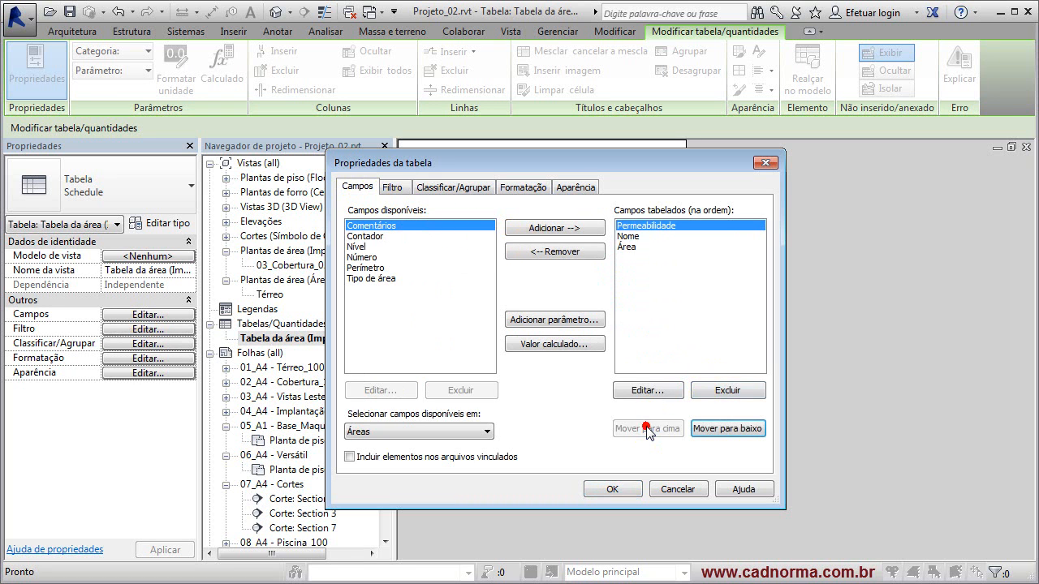
Sort the schedule by Permeabilidade in ascending order, turn off itemizing every instance, and apply the changes.
left_click(451, 188)
left_click(582, 214)
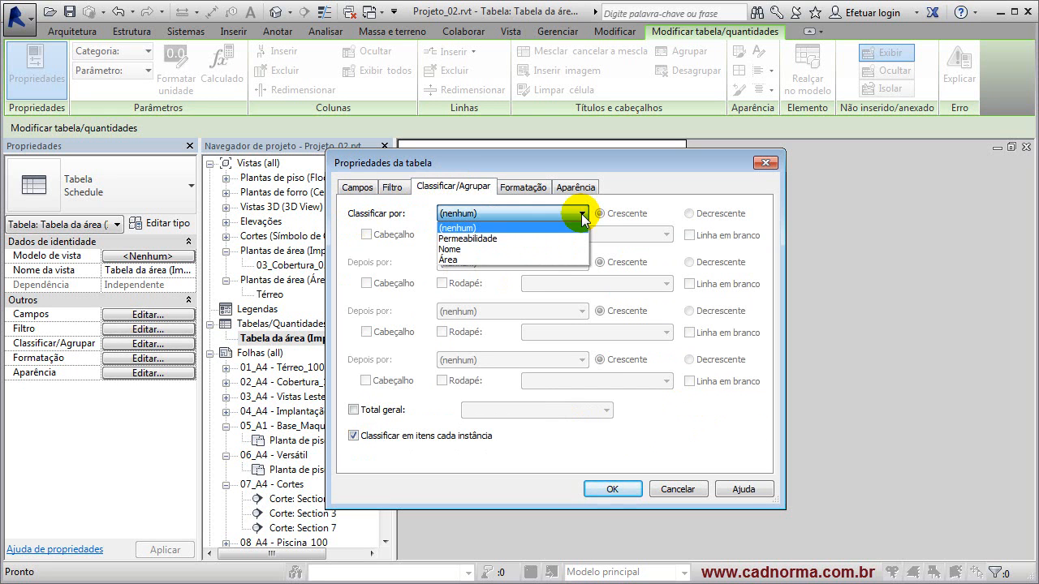
left_click(500, 239)
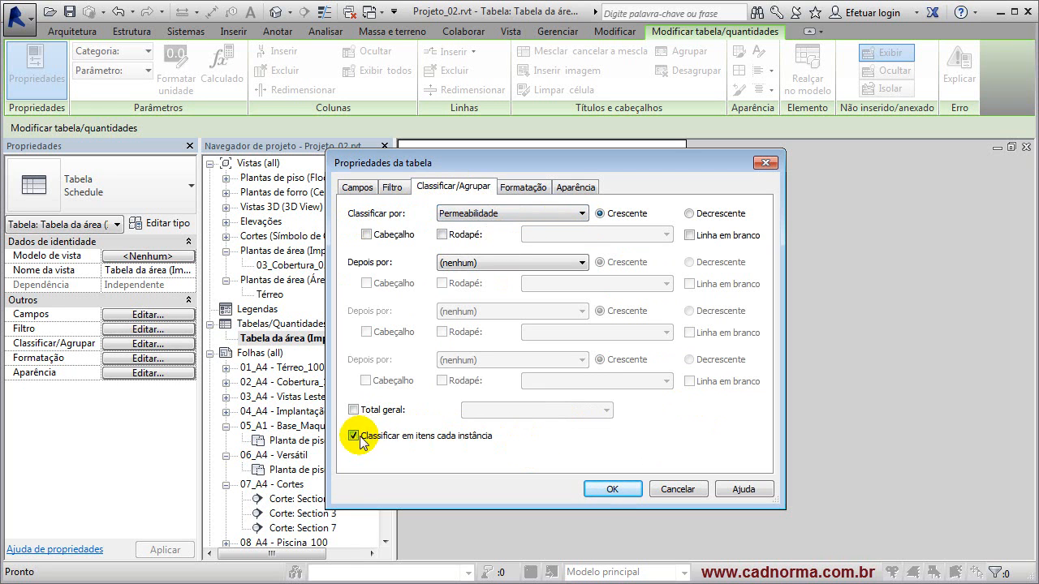
left_click(355, 437)
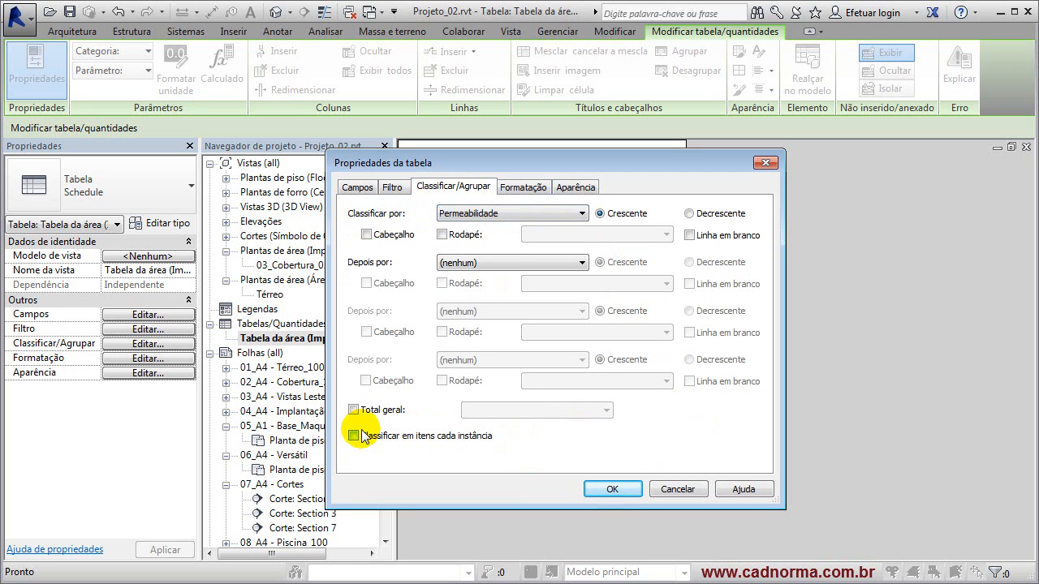
left_click(602, 488)
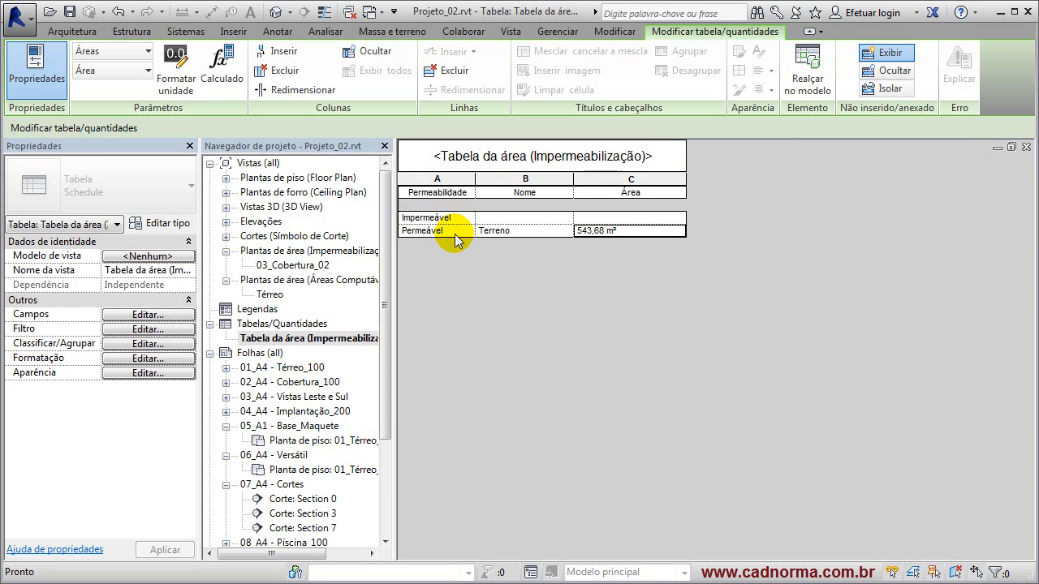
left_click(602, 342)
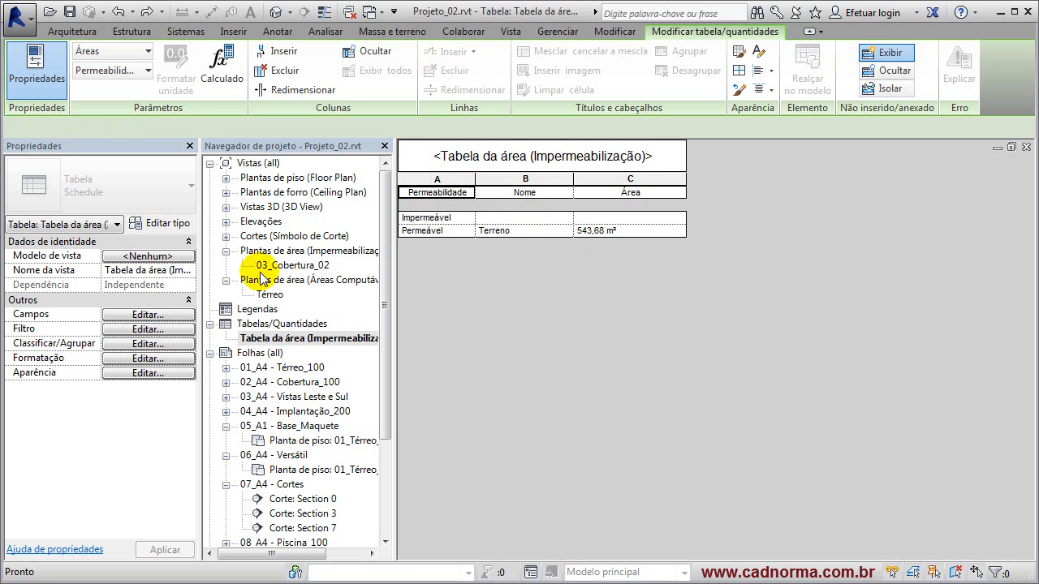
Remove the Nome field from the schedule and turn on Calcular totais for the Área field.
left_click(150, 318)
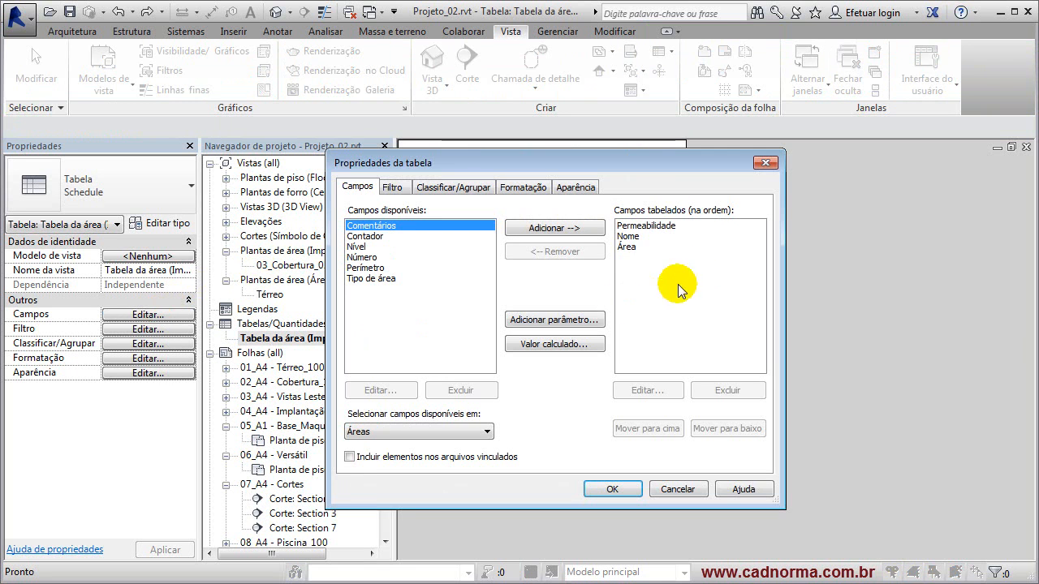
left_click(623, 236)
left_click(559, 253)
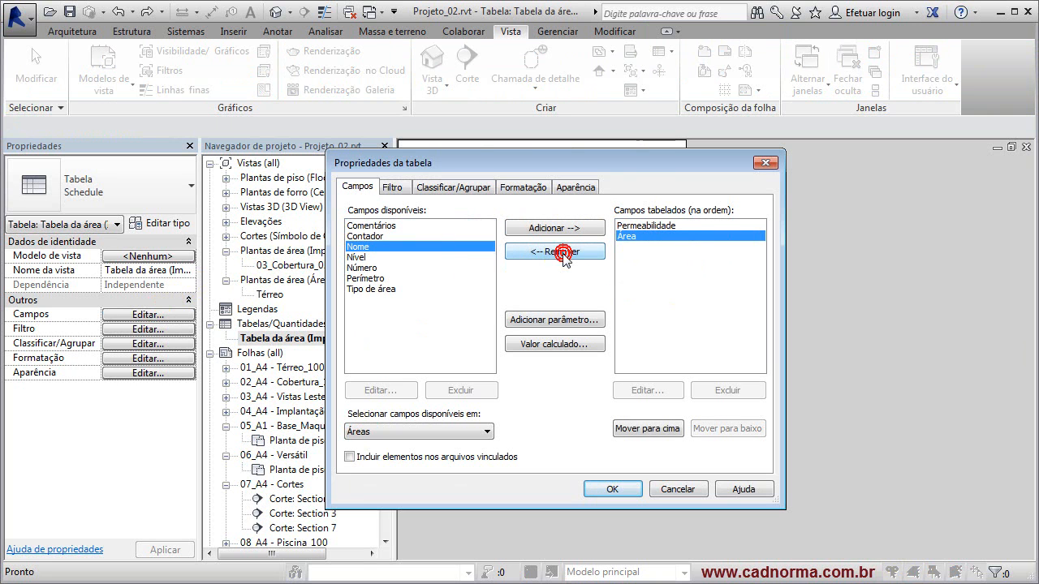
left_click(522, 187)
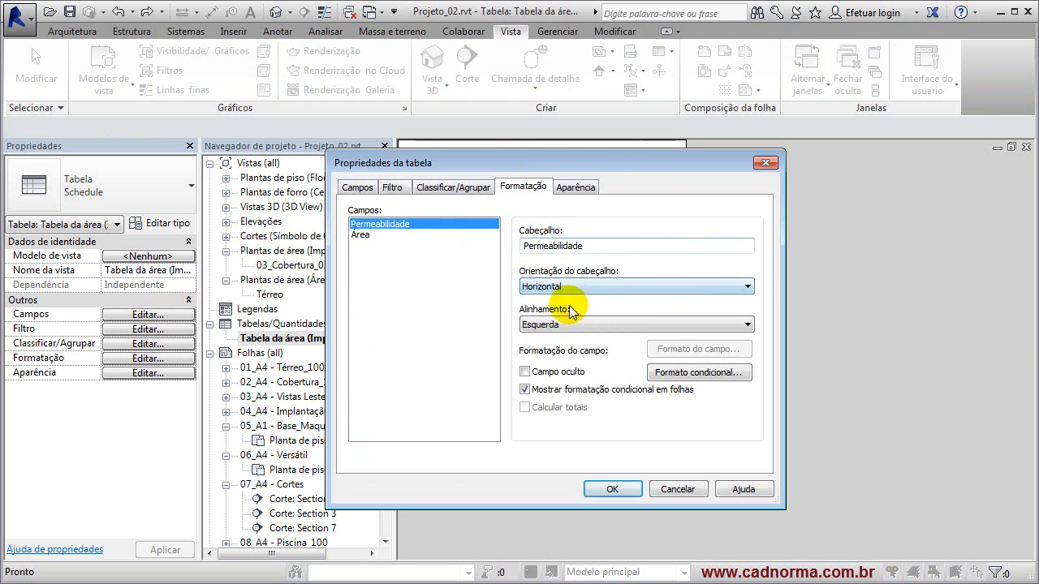
left_click(359, 234)
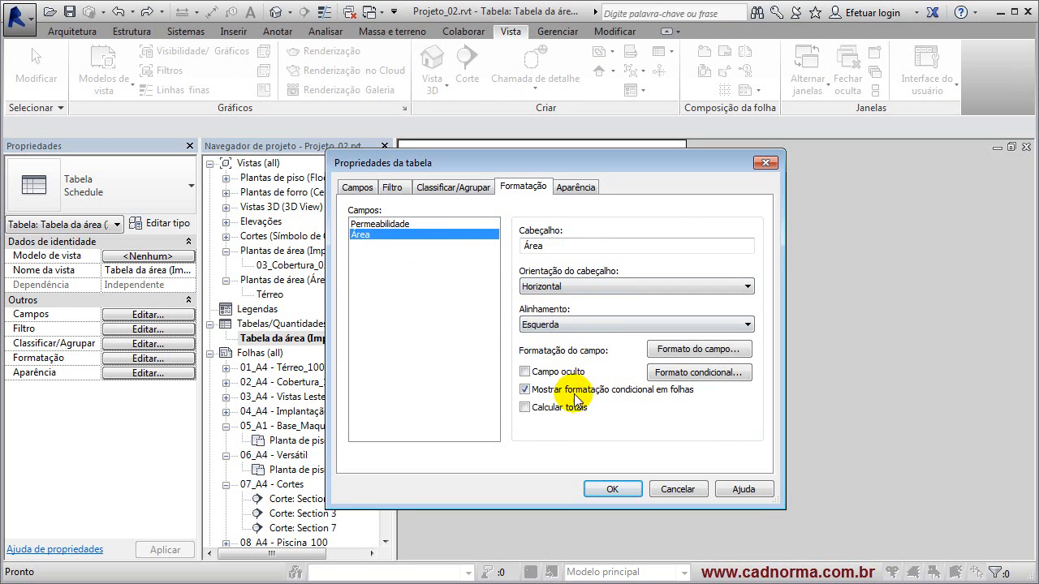
left_click(525, 407)
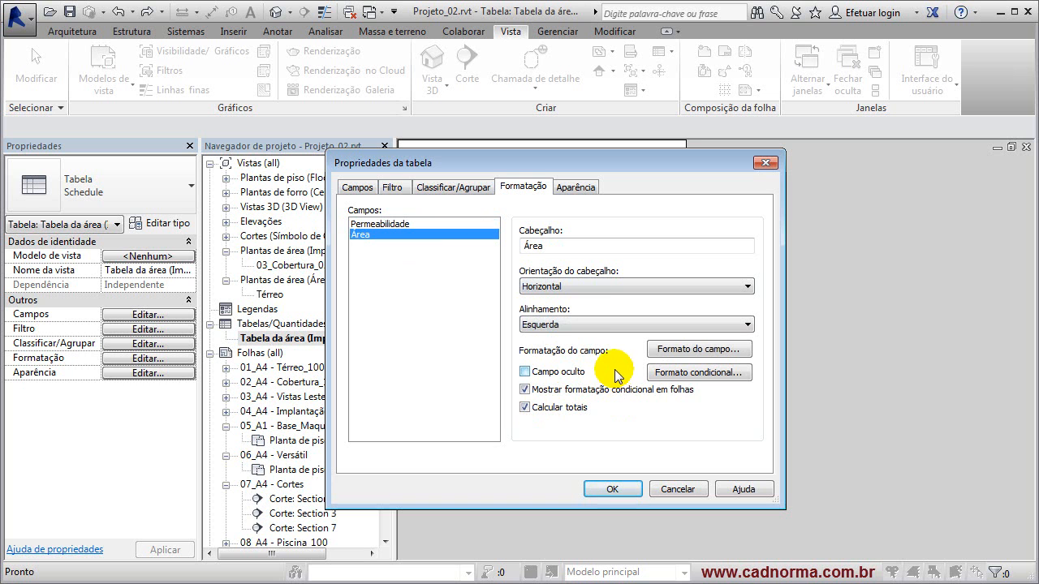
left_click(613, 489)
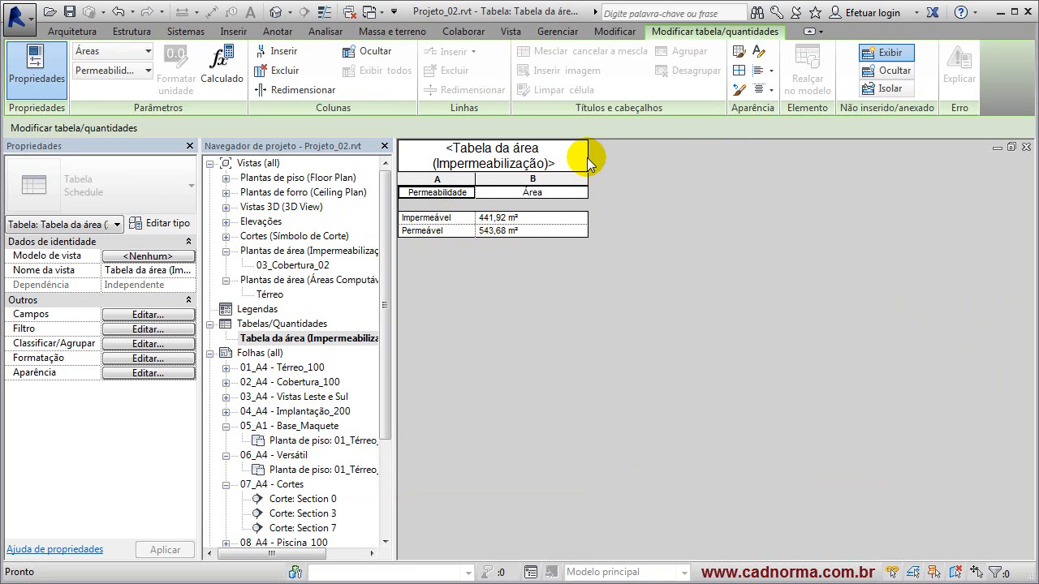
Widen the Permeabilidade and Área columns so the schedule title fits on one line.
left_click_drag(474, 178, 505, 178)
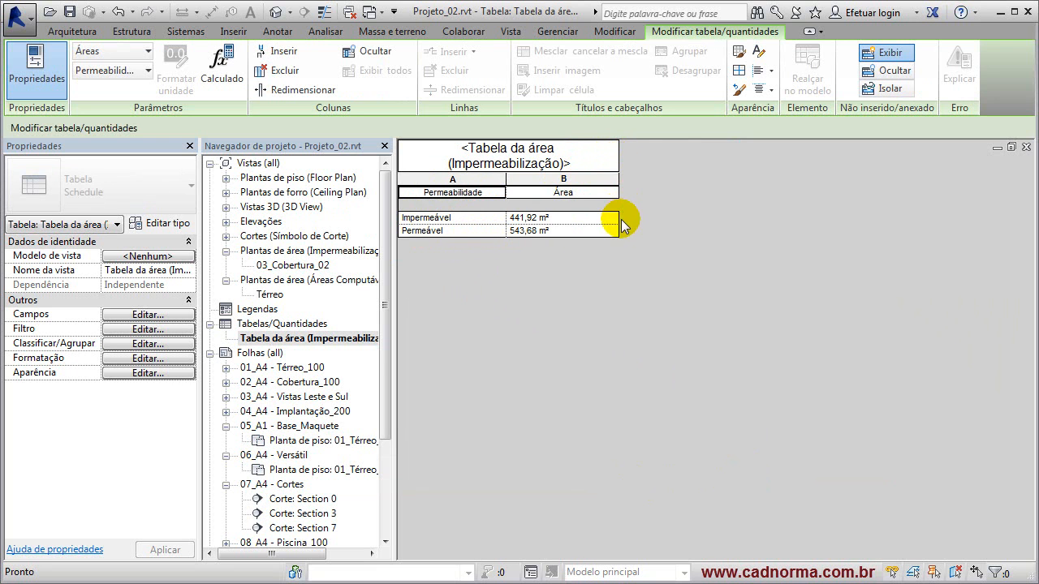
left_click_drag(618, 191, 638, 191)
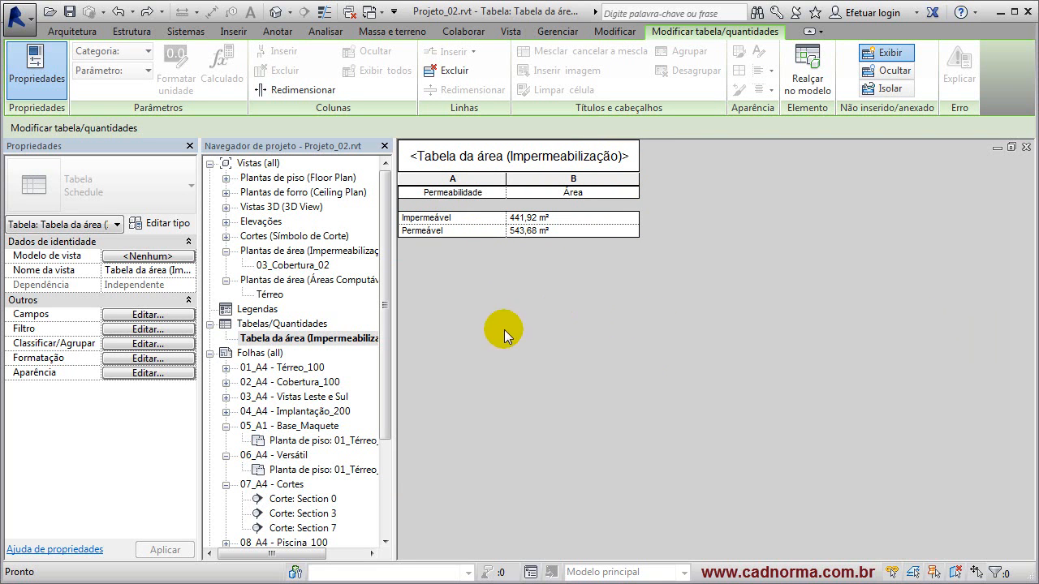
Add a calculated percentage field named % to the schedule, computed from Área by <Total geral>, and apply the changes.
left_click(147, 316)
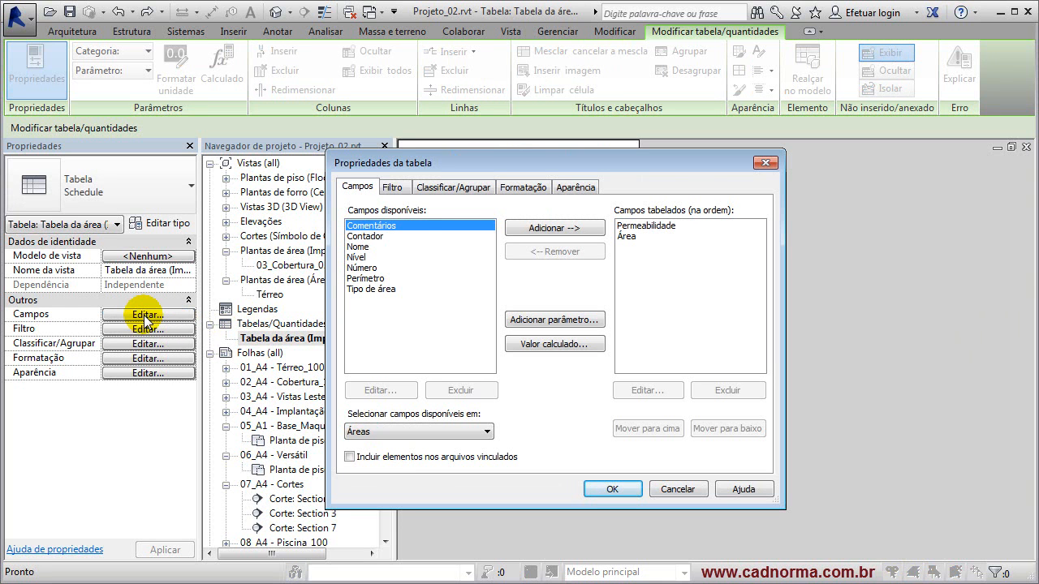
left_click(550, 344)
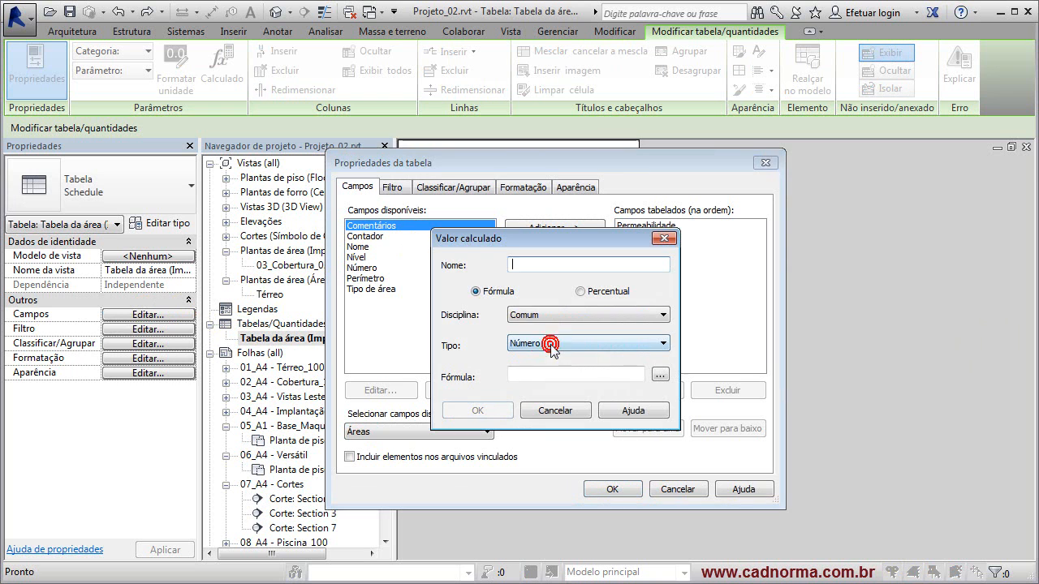
left_click(581, 291)
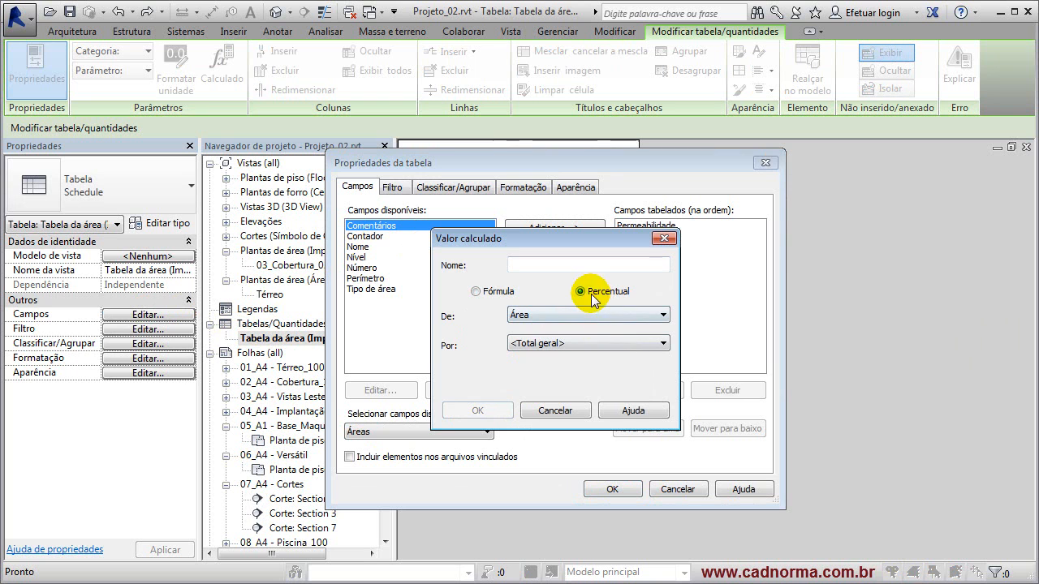
left_click(664, 318)
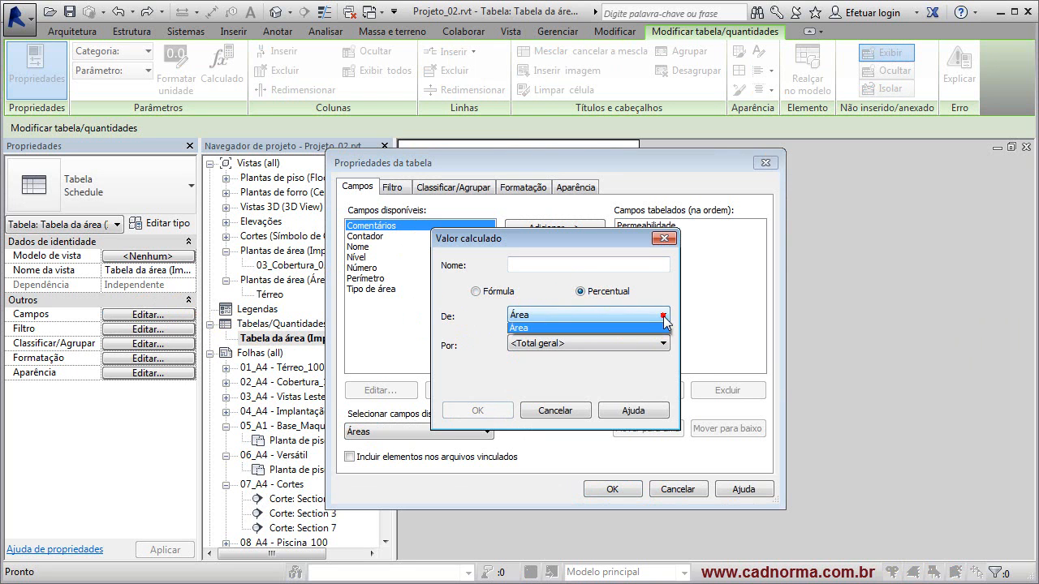
left_click(662, 317)
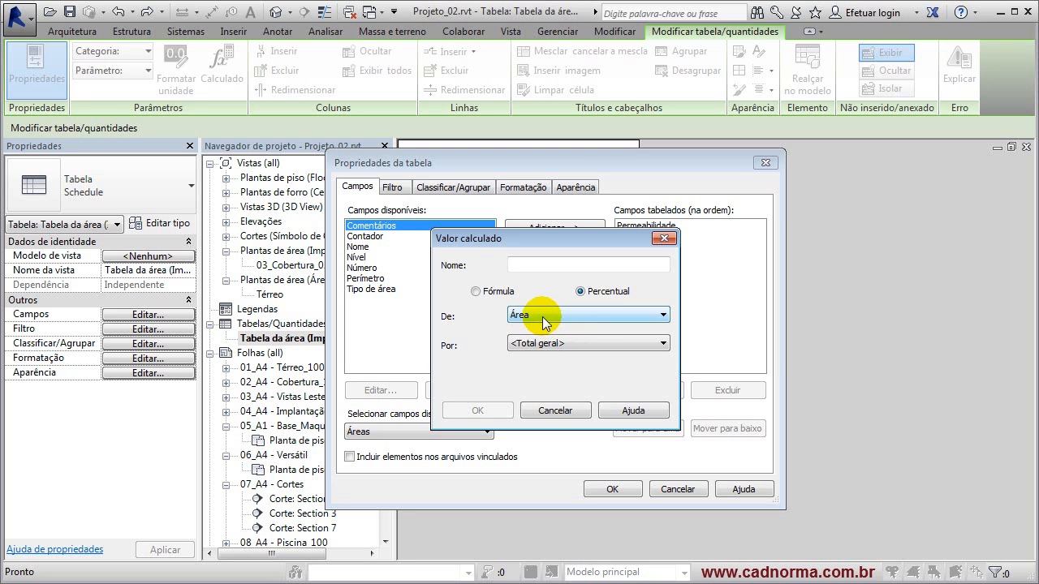
left_click(539, 265)
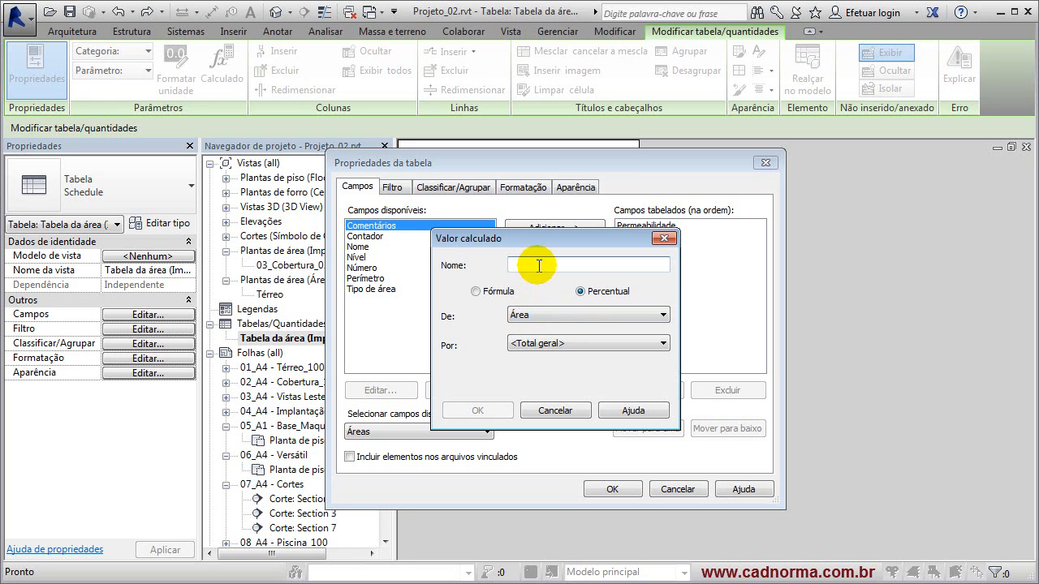
type("%")
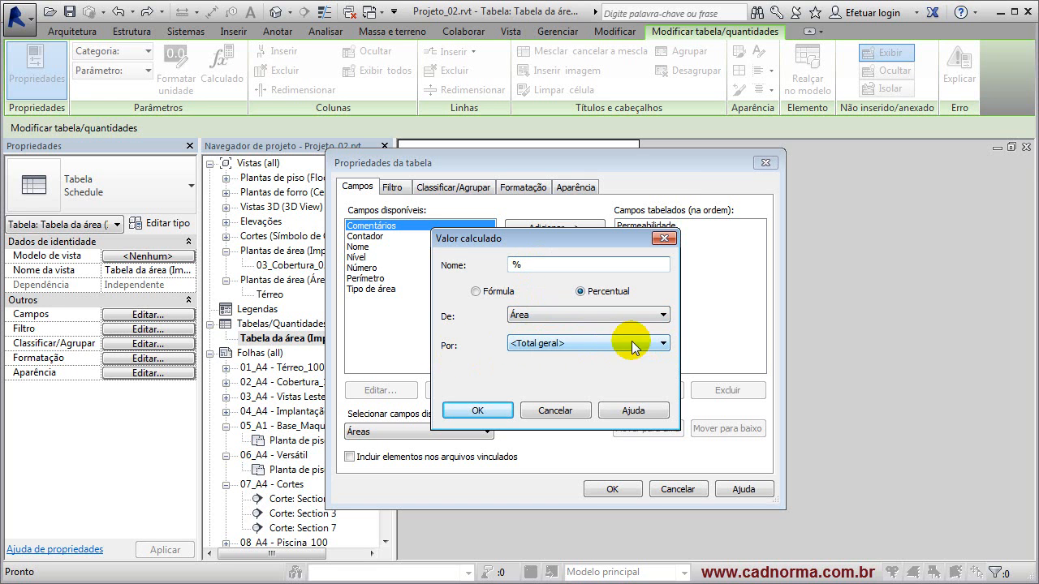
left_click(664, 344)
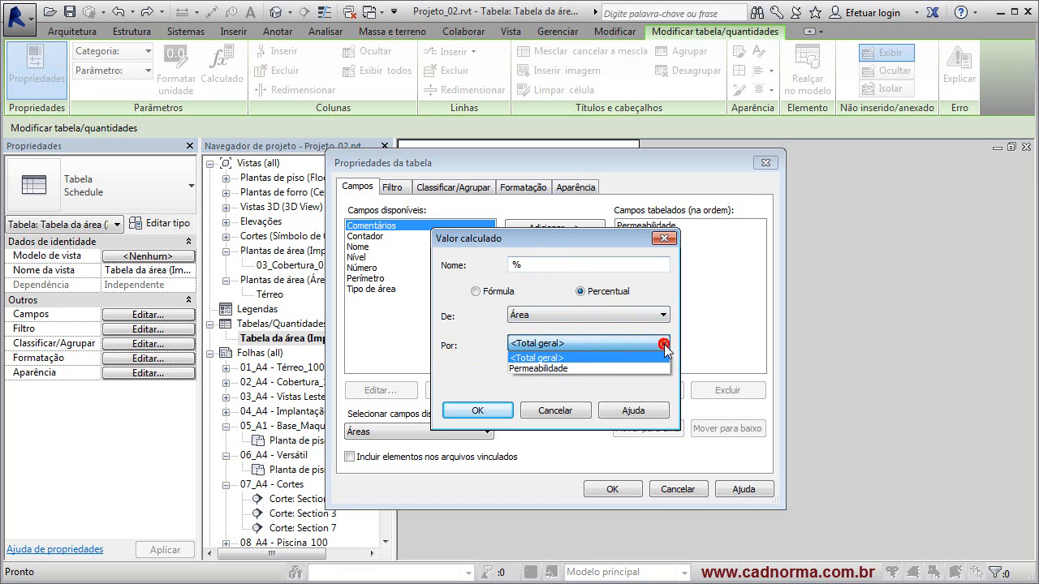
left_click(662, 344)
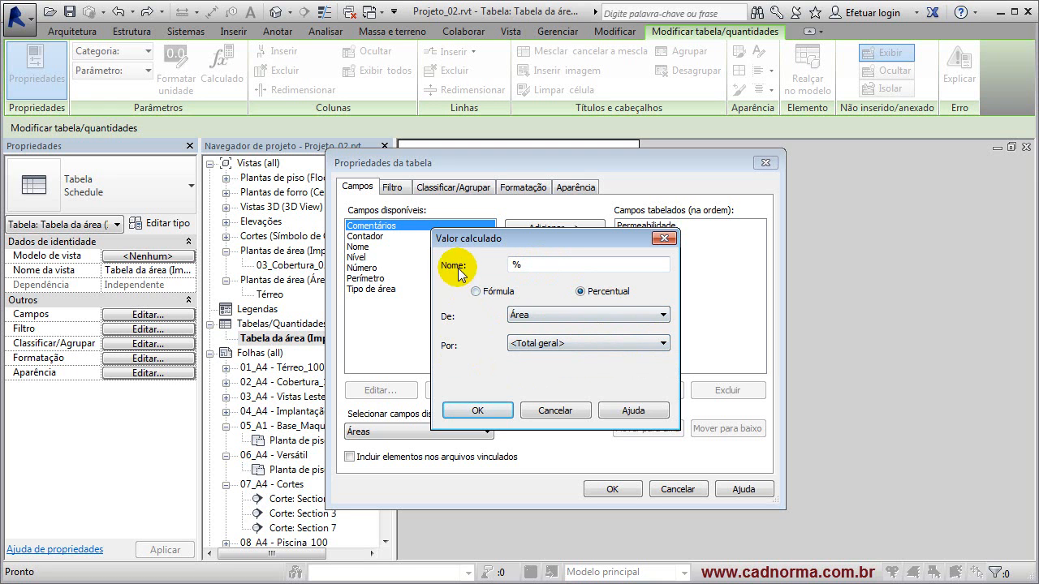
left_click_drag(552, 237, 623, 327)
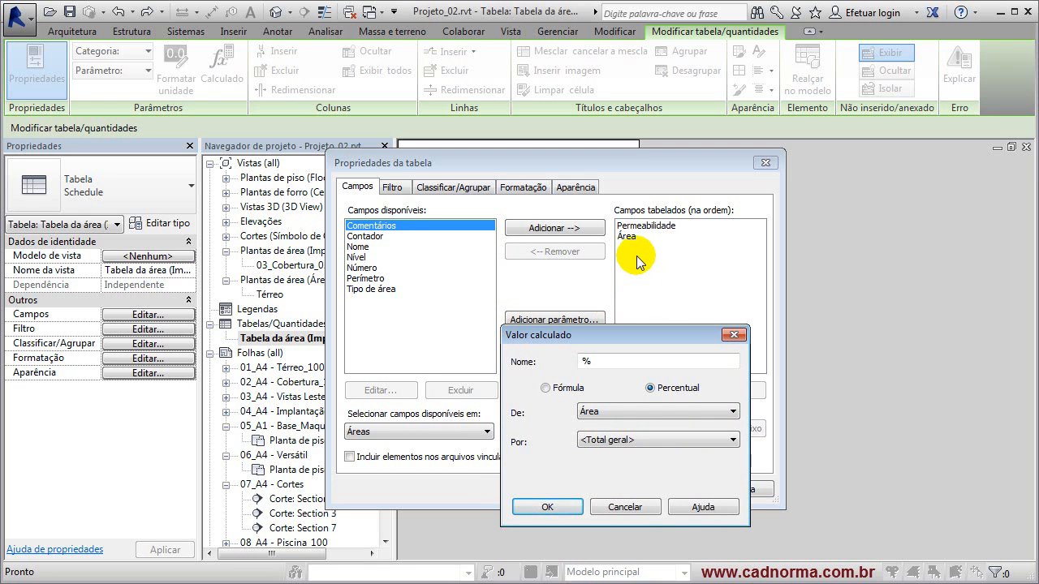
left_click_drag(620, 334, 596, 275)
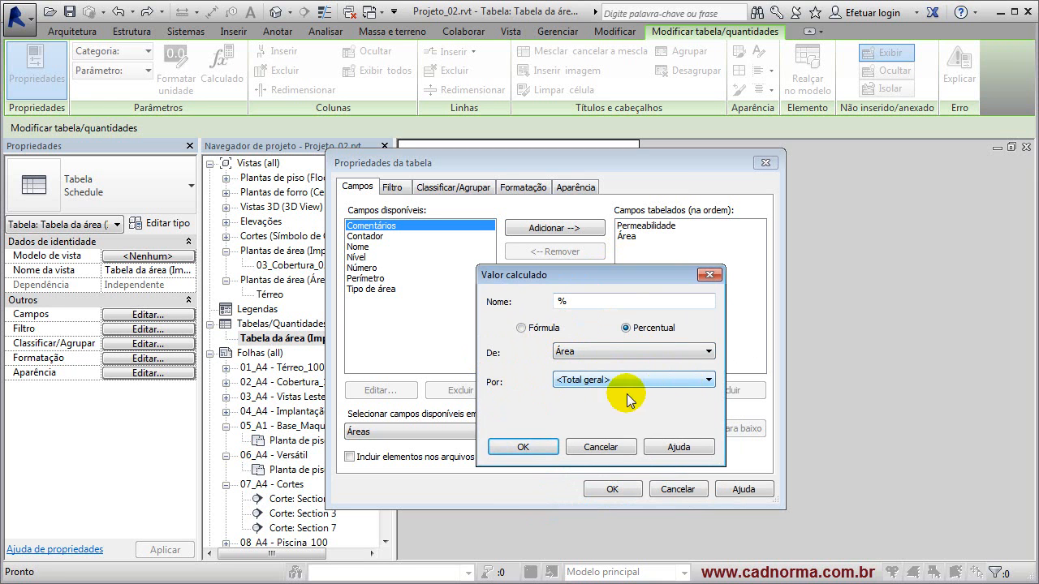
left_click(512, 447)
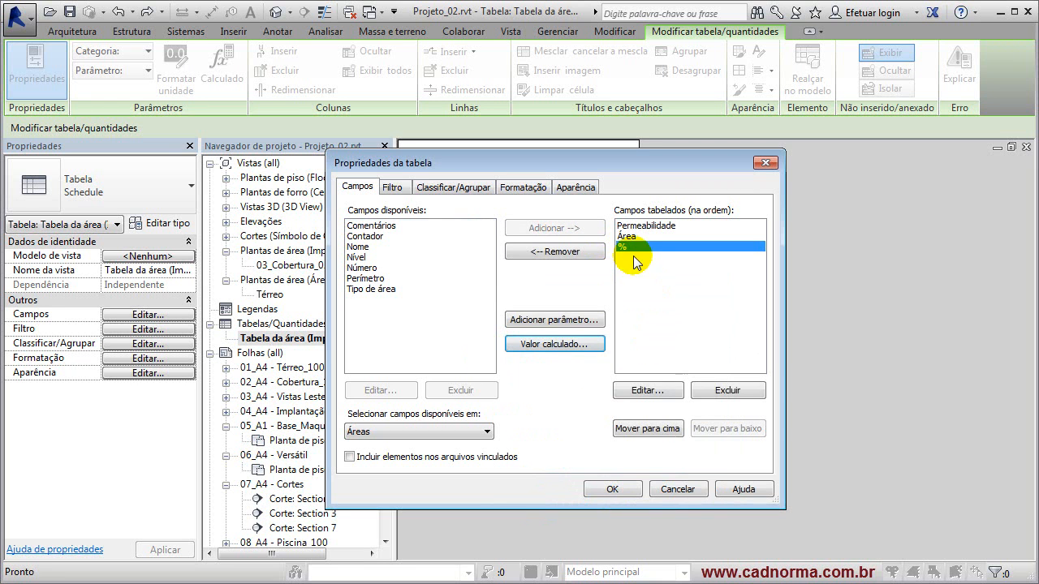
left_click(612, 489)
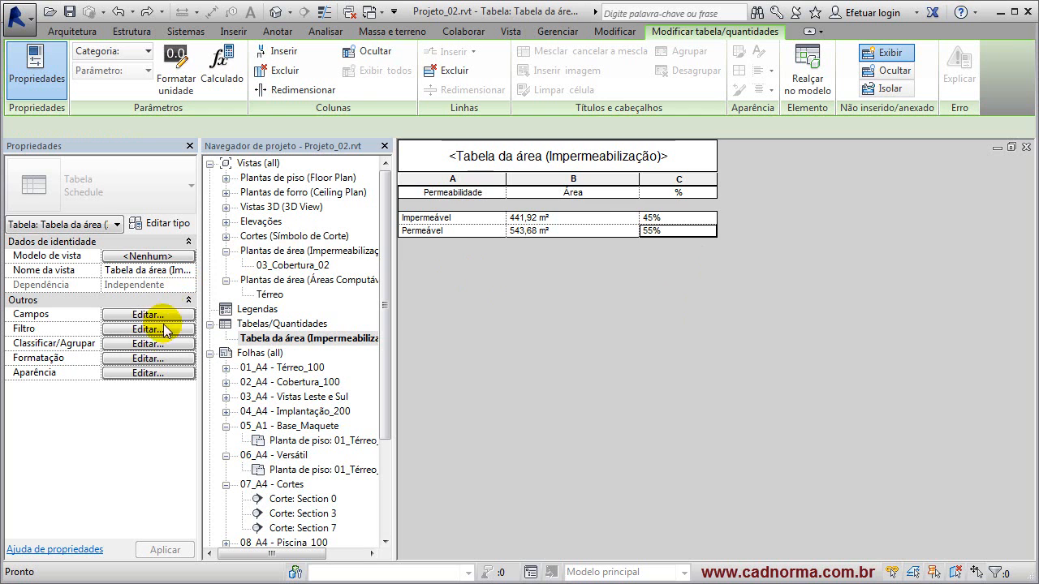
Turn on the schedule's Total geral row with Título, contagem e totais.
left_click(147, 344)
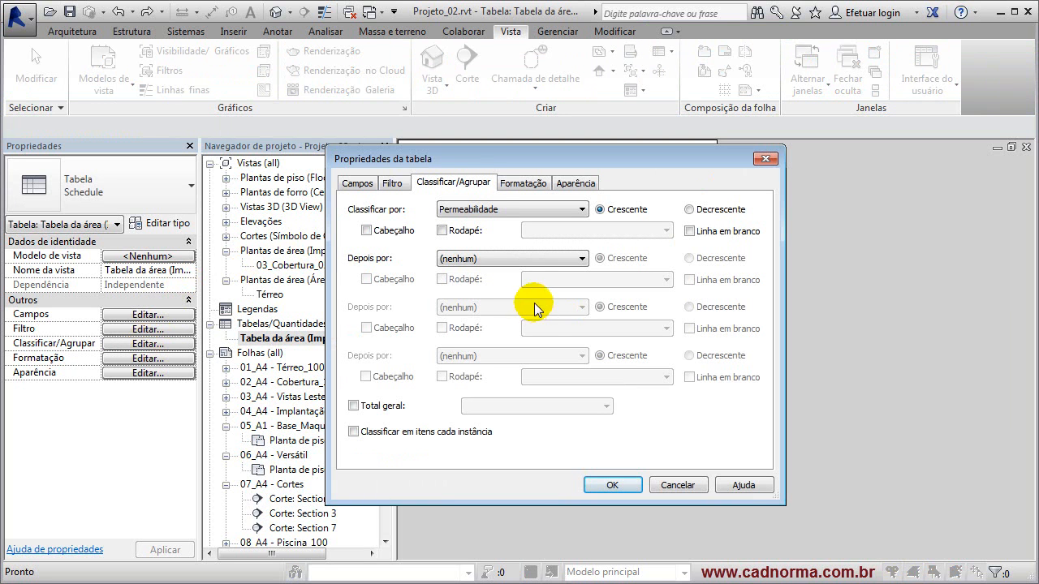
left_click(354, 407)
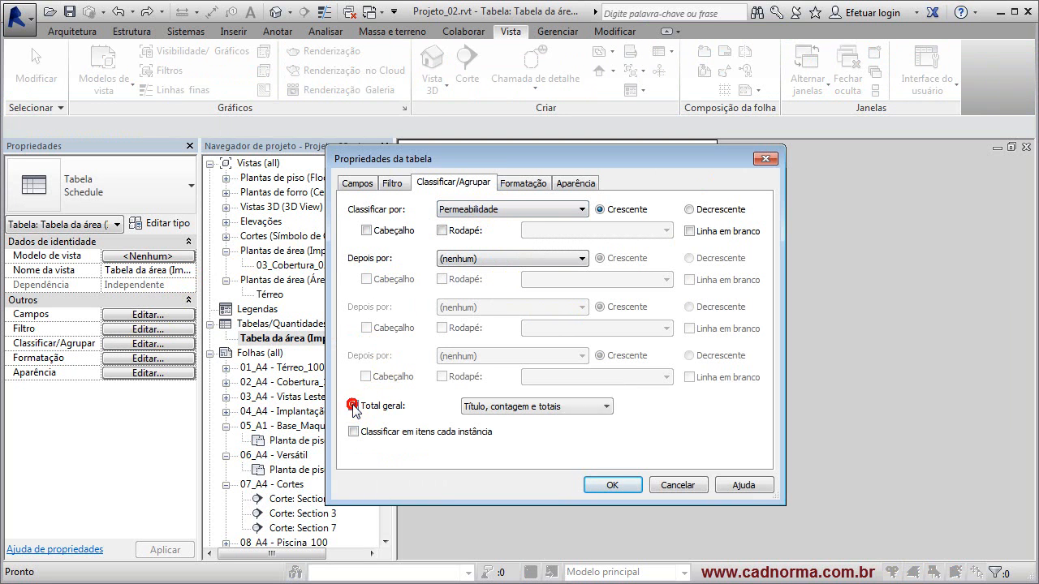
left_click(613, 485)
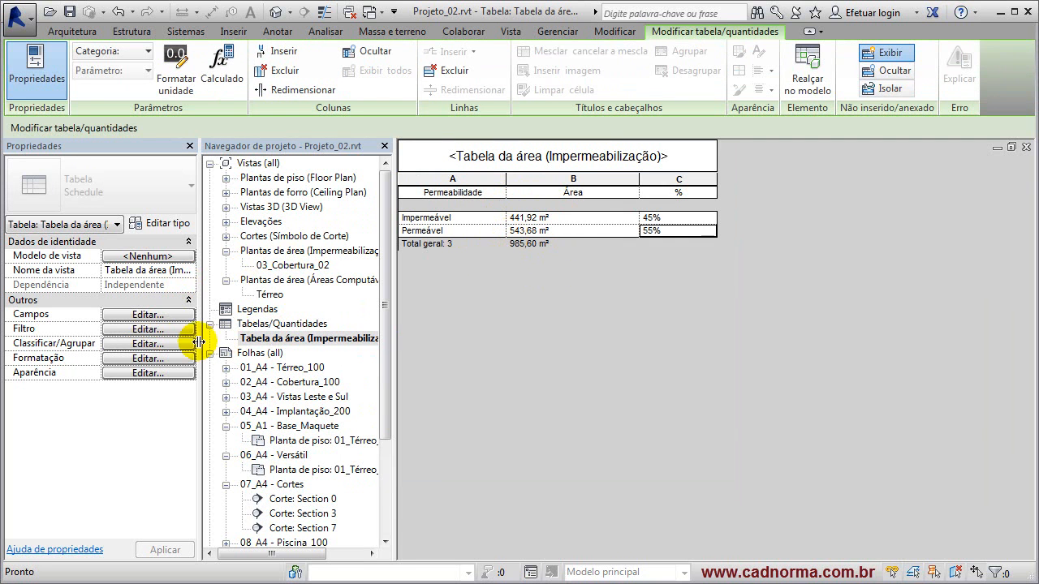
Turn on Calcular totais for the % field in the schedule's formatting and apply it.
left_click(149, 359)
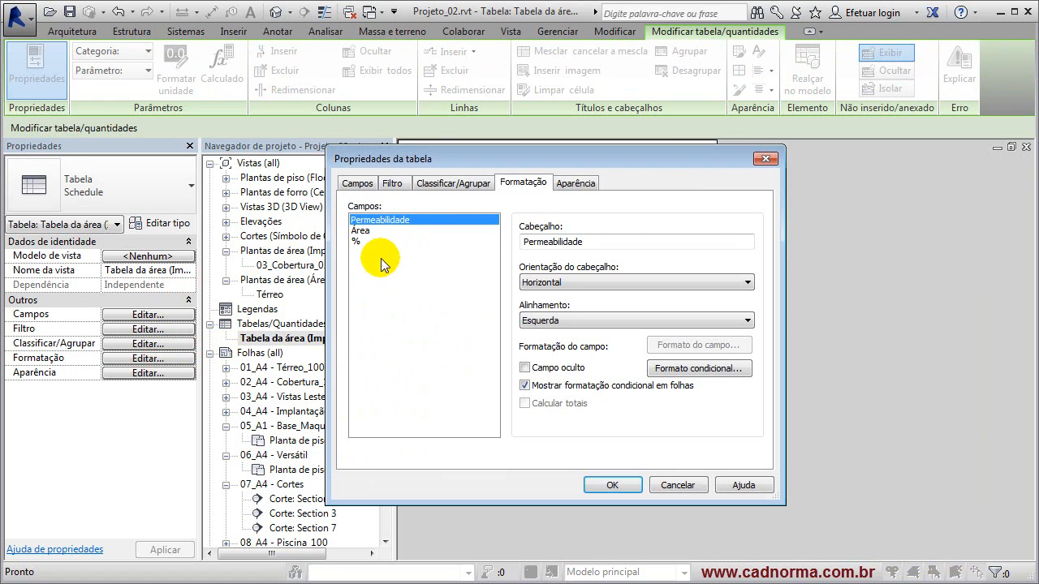
left_click(355, 240)
left_click(524, 403)
left_click(614, 483)
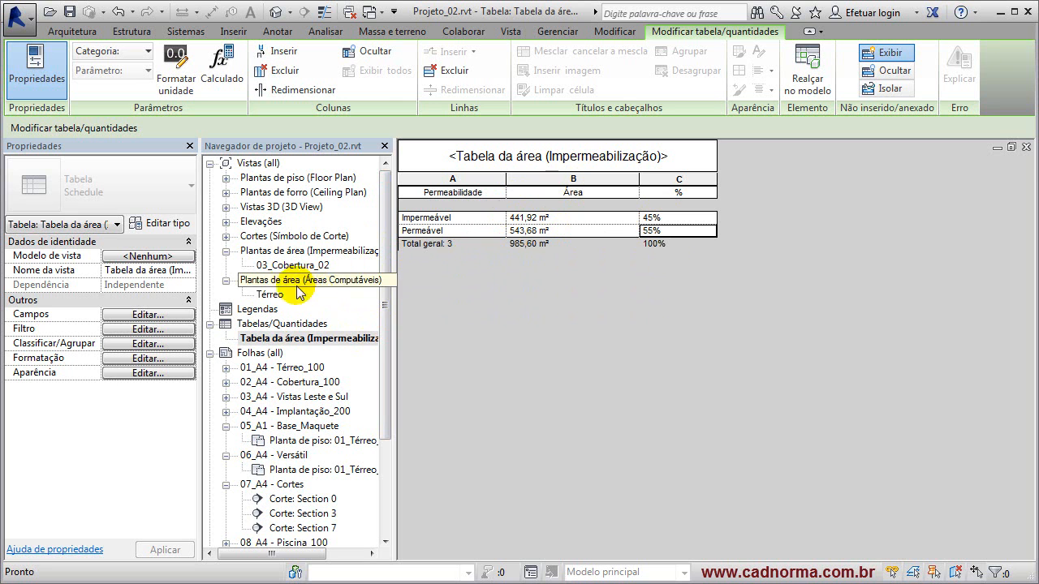
Open the 03_Cobertura_02 area plan of the Impermeabilização scheme.
double_click(277, 265)
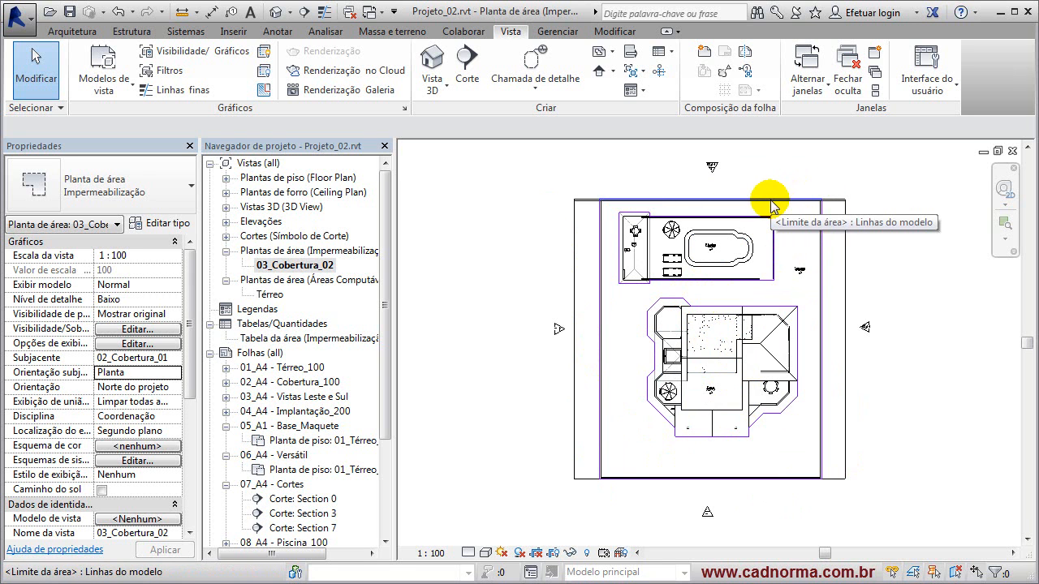
scroll(660, 299, "up", 2)
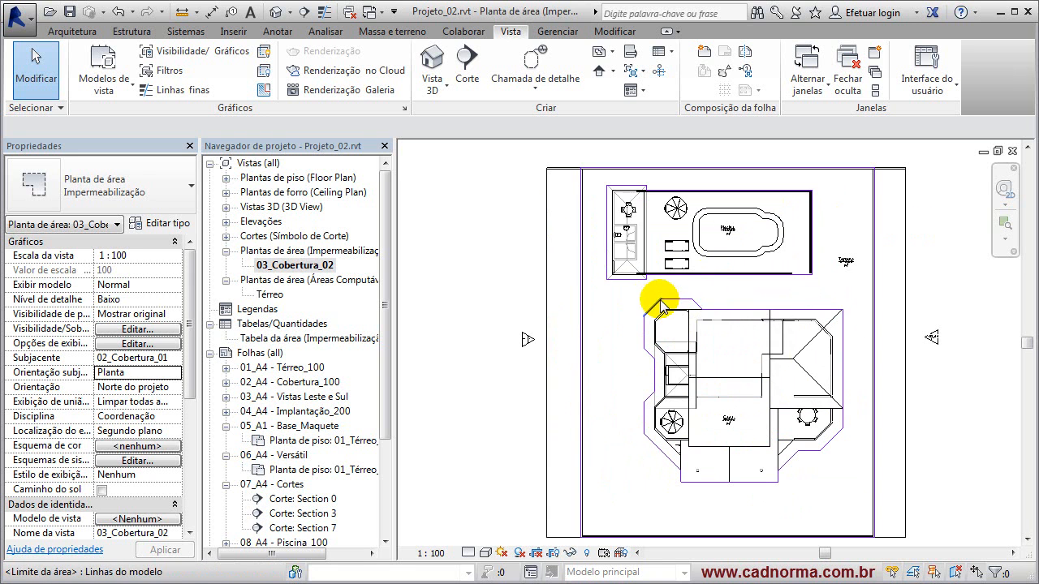
middle_click_drag(631, 302, 598, 298)
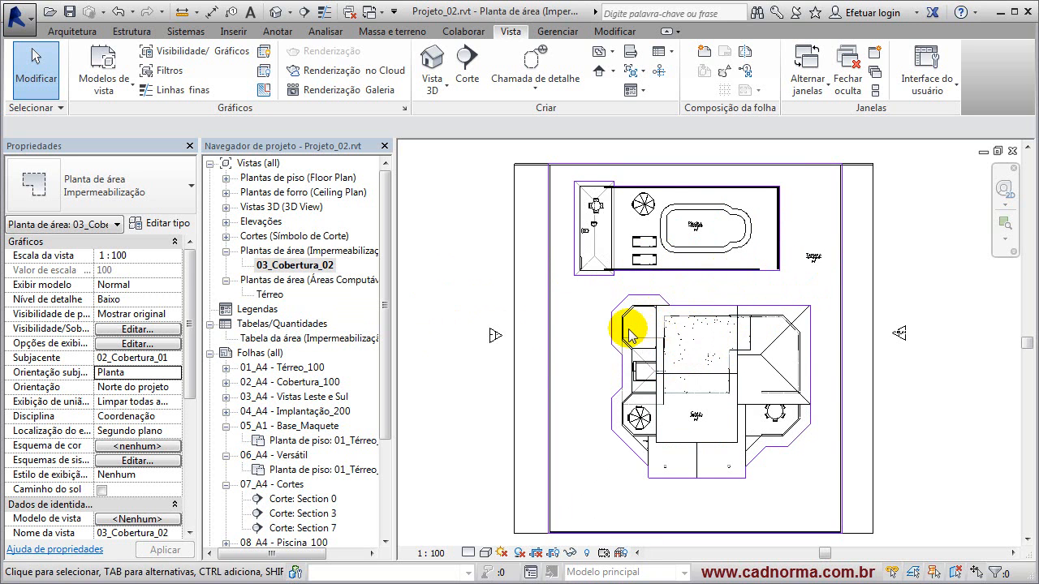
Duplicate the 03_Cobertura_02 area plan with detailing.
left_click(317, 267)
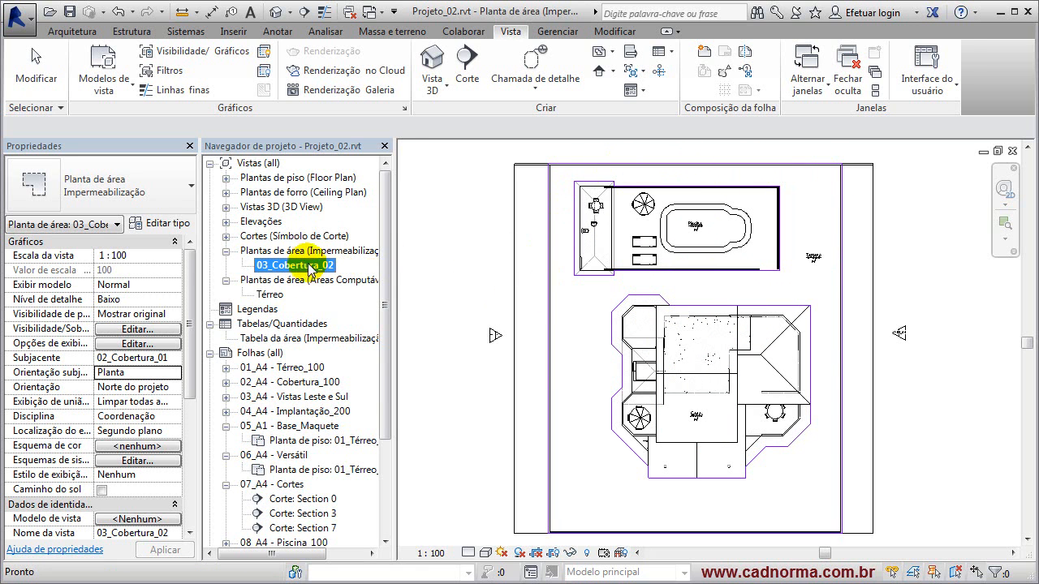
double_click(302, 264)
left_click(301, 264)
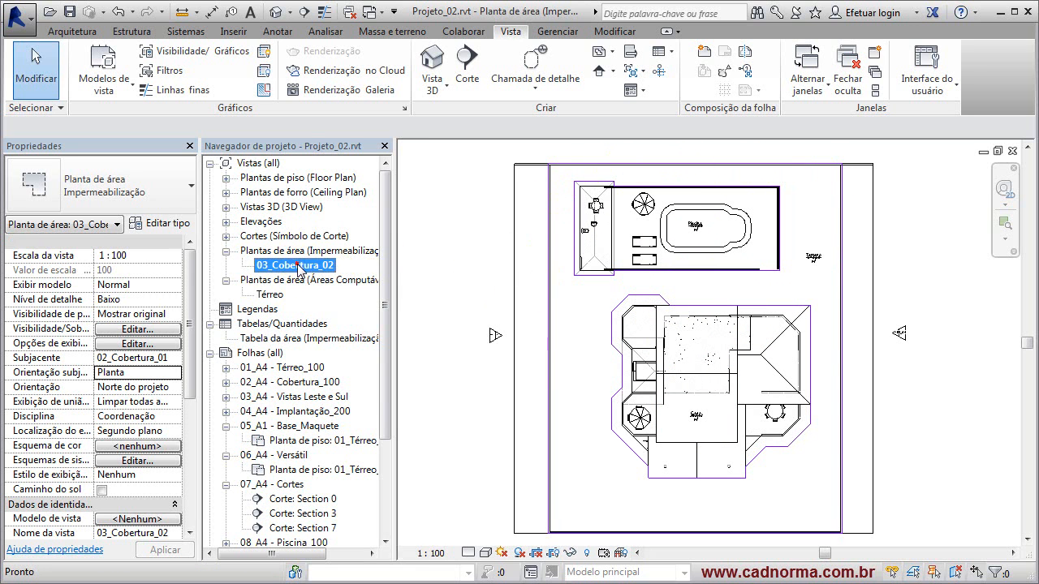
right_click(299, 268)
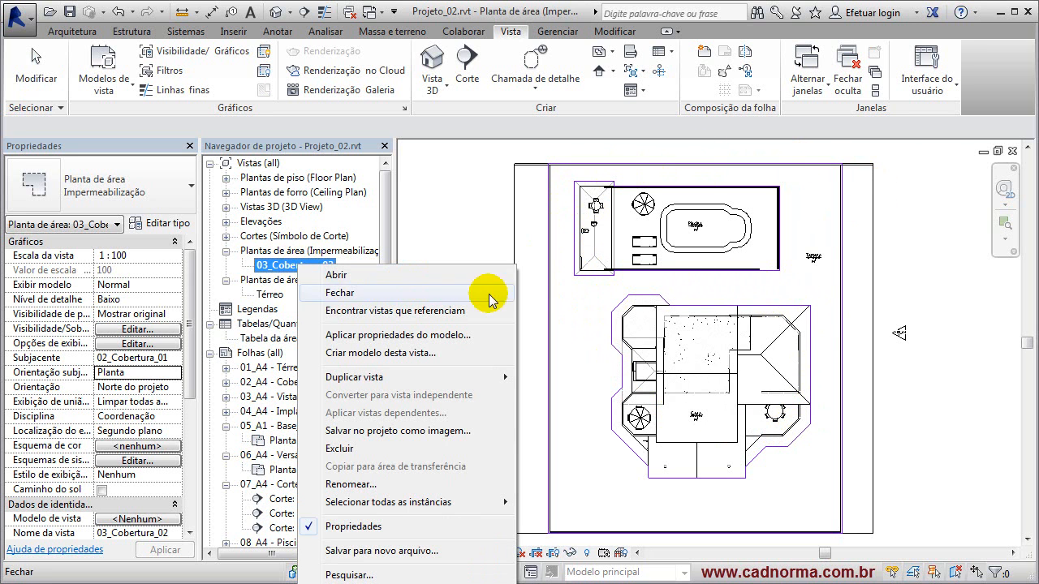
mouse_move(371, 378)
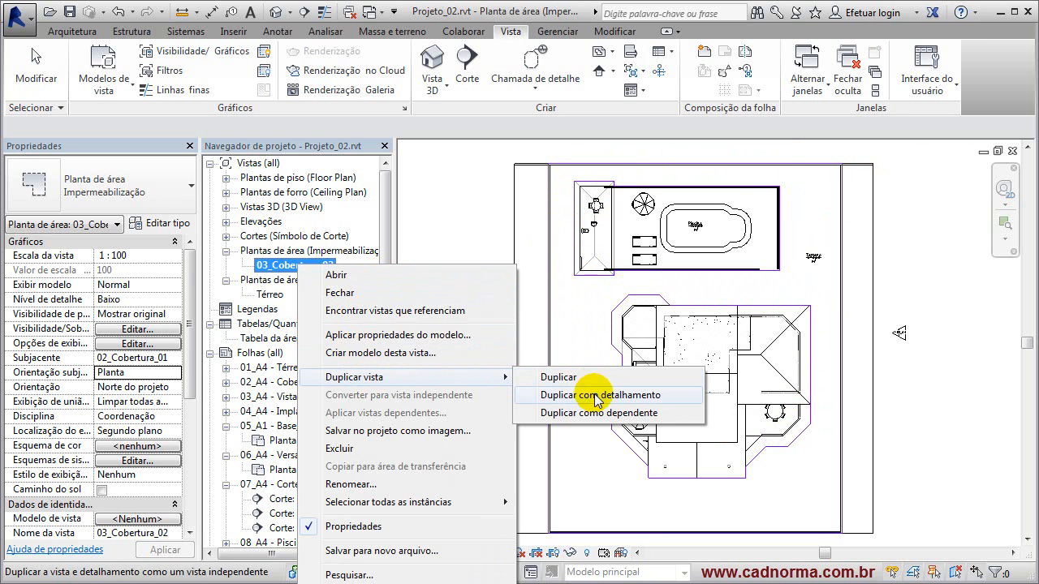
left_click(676, 400)
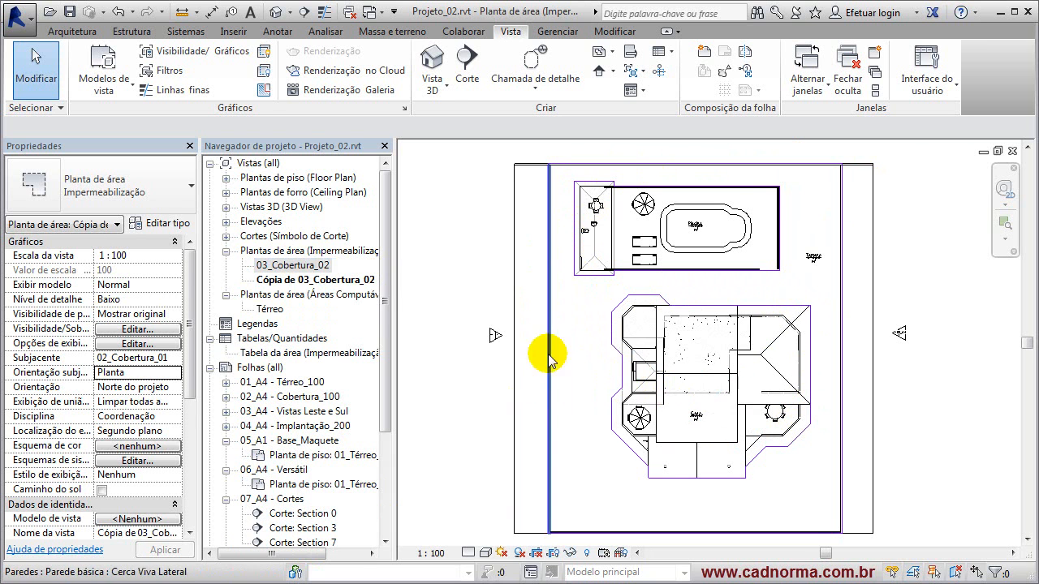
Rename the duplicated area plan as Legenda de Permeabilidade.
left_click(308, 280)
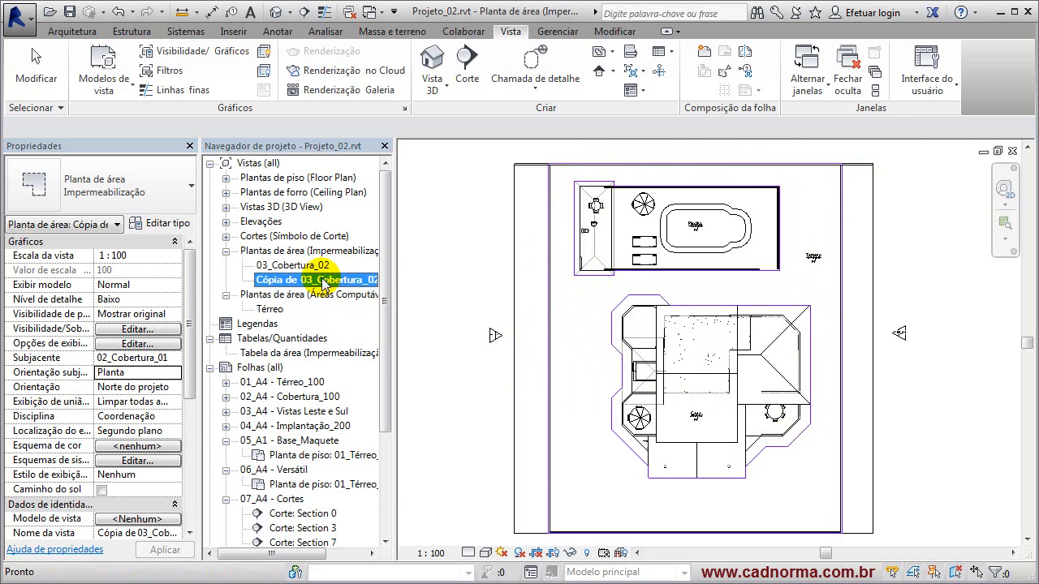
key("F2")
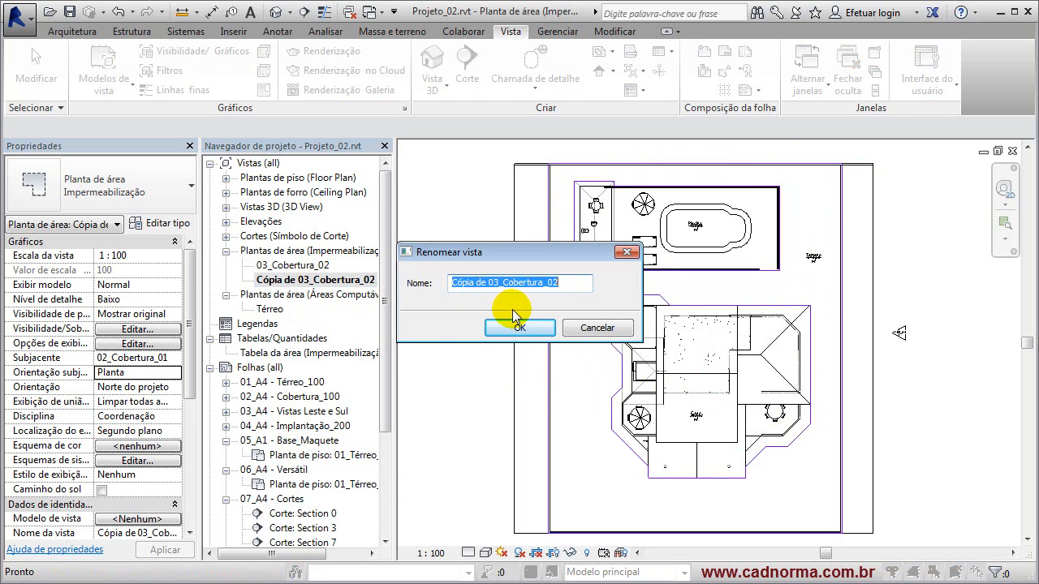
type("Legenda de Permeabilidade")
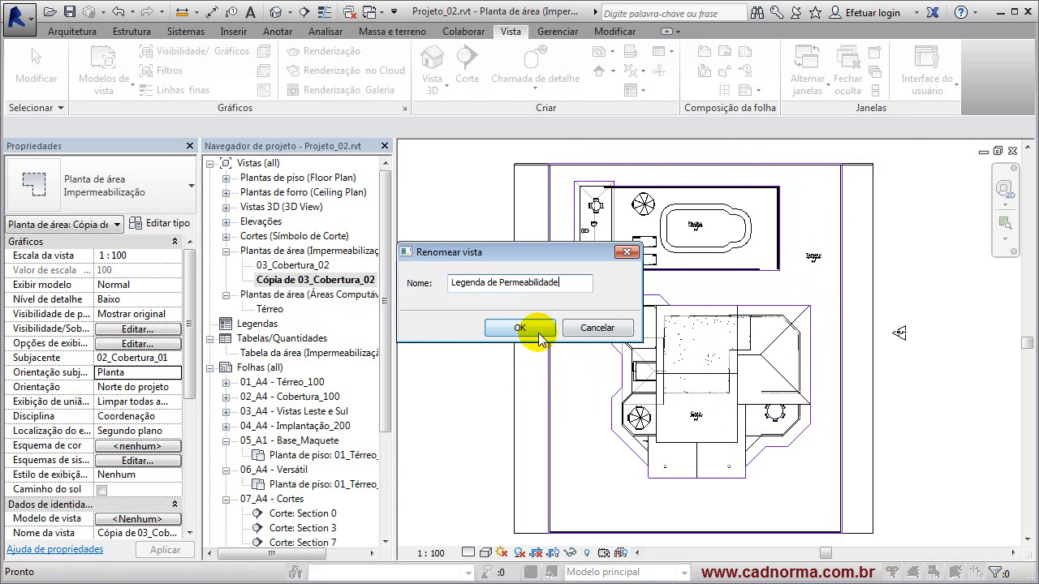
left_click(528, 328)
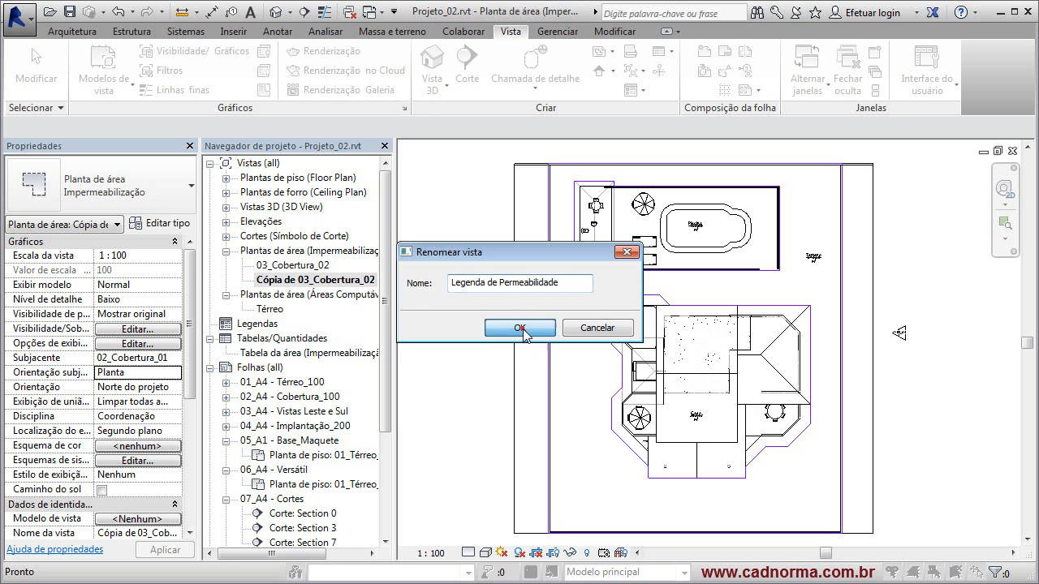
left_click(537, 339)
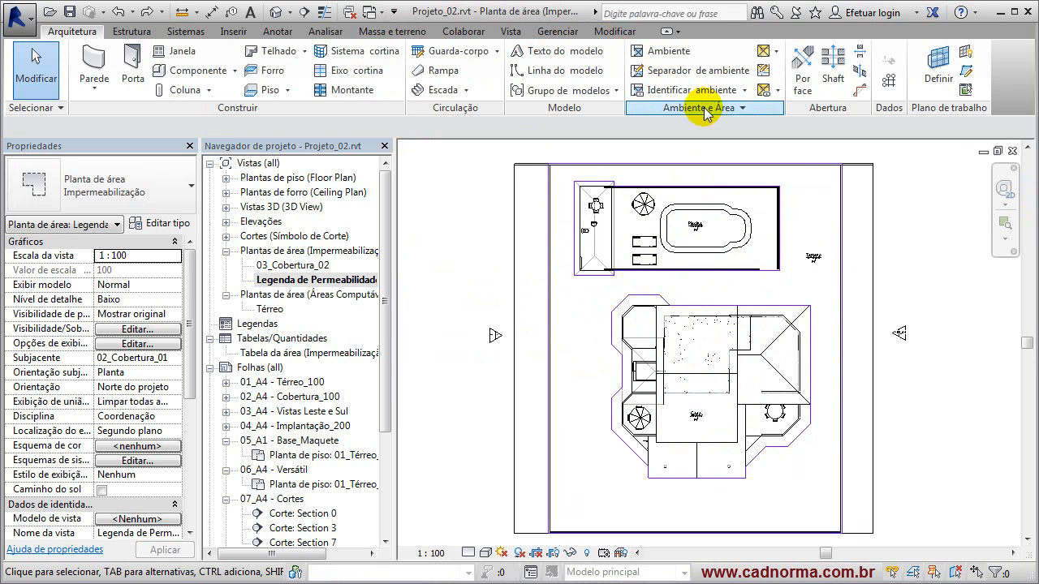
Open the color scheme editor and set its category to Áreas (Impermeabilização).
left_click(741, 109)
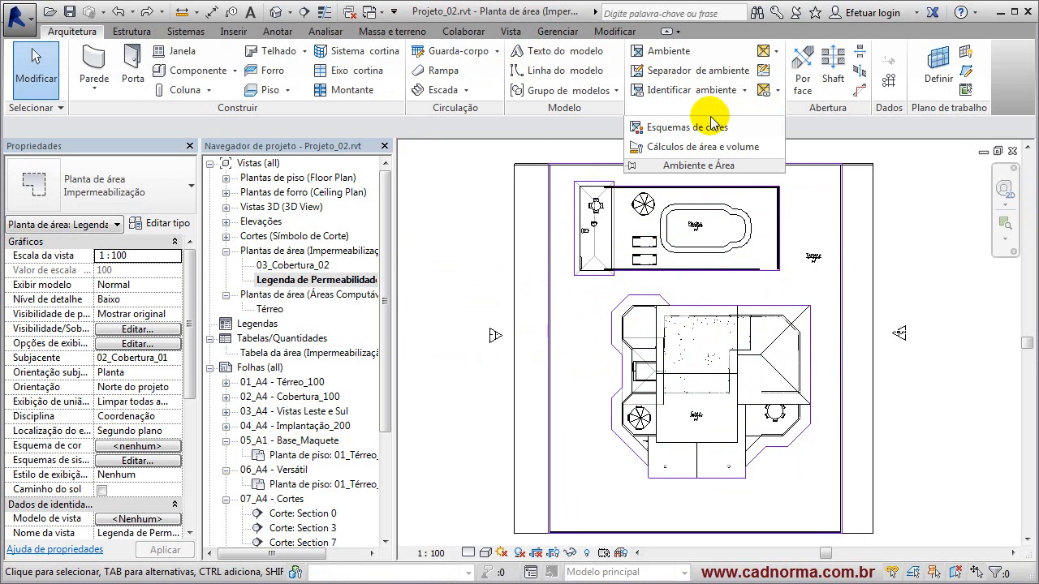
left_click(667, 132)
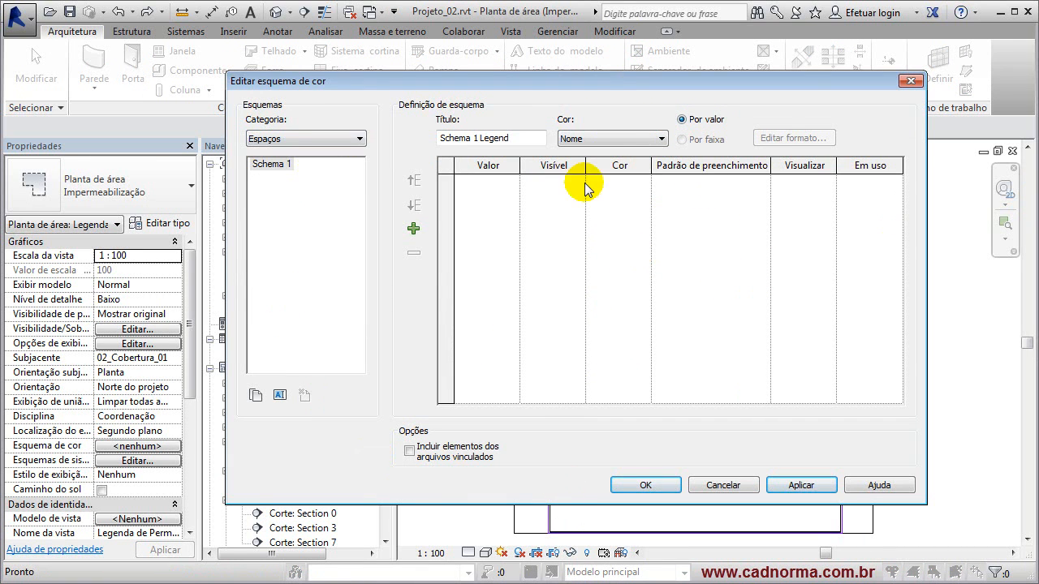
left_click(360, 140)
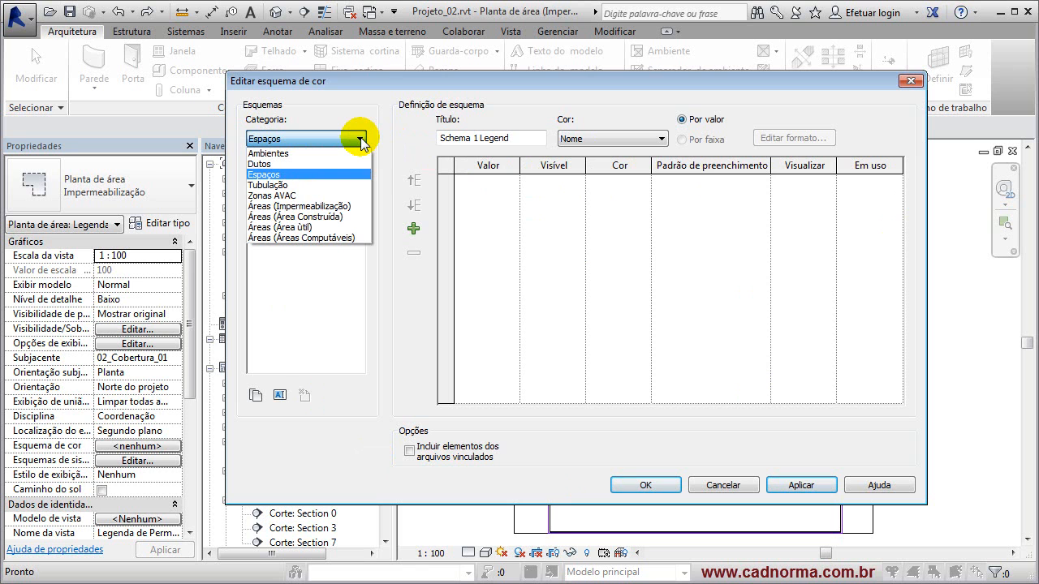
left_click(318, 207)
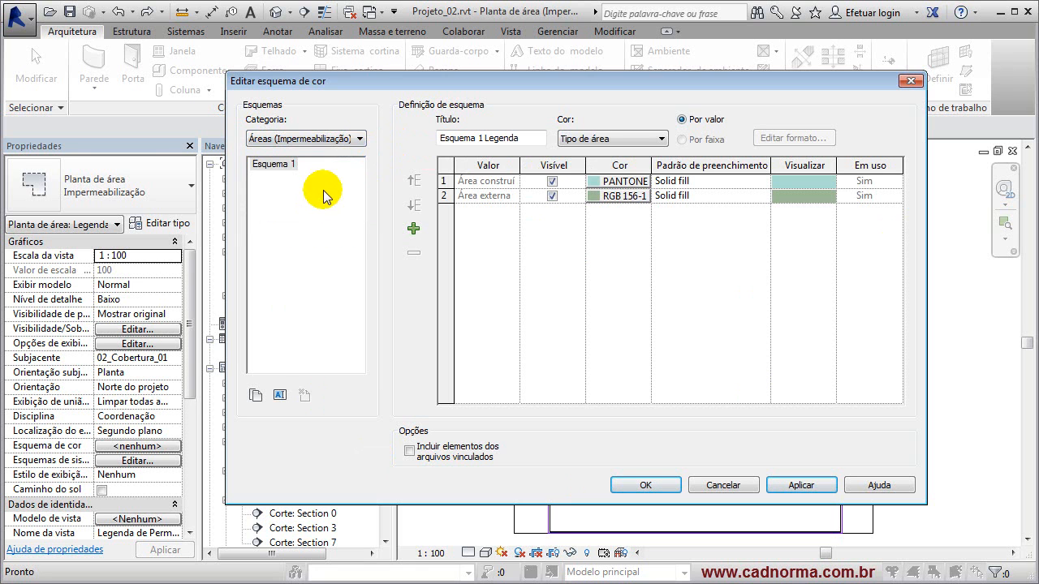
Set Esquema 1 to color the areas by Permeabilidade, widening the Valor and Cor columns, and apply the scheme definition.
left_click(279, 164)
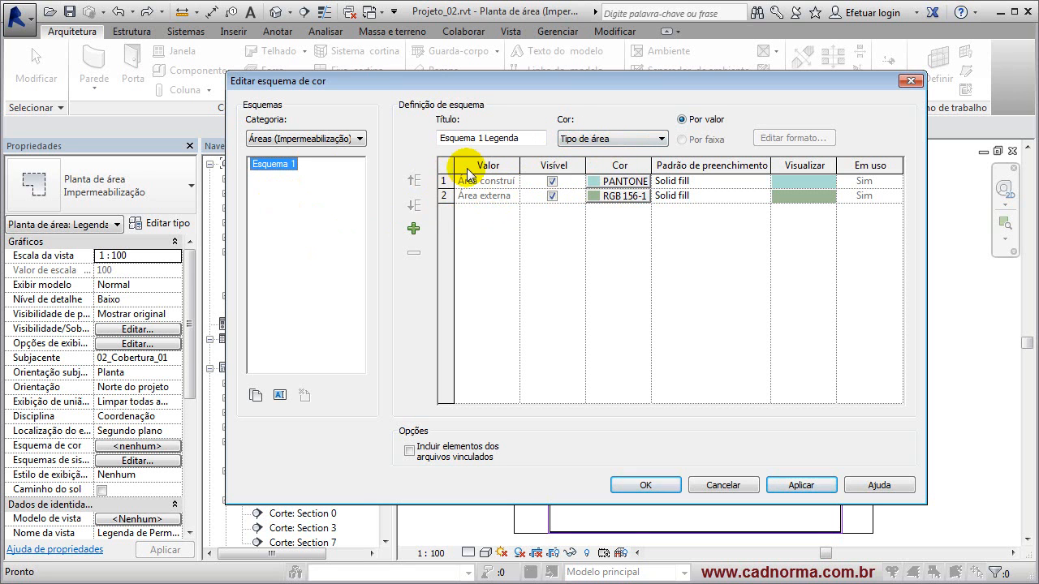
left_click(662, 141)
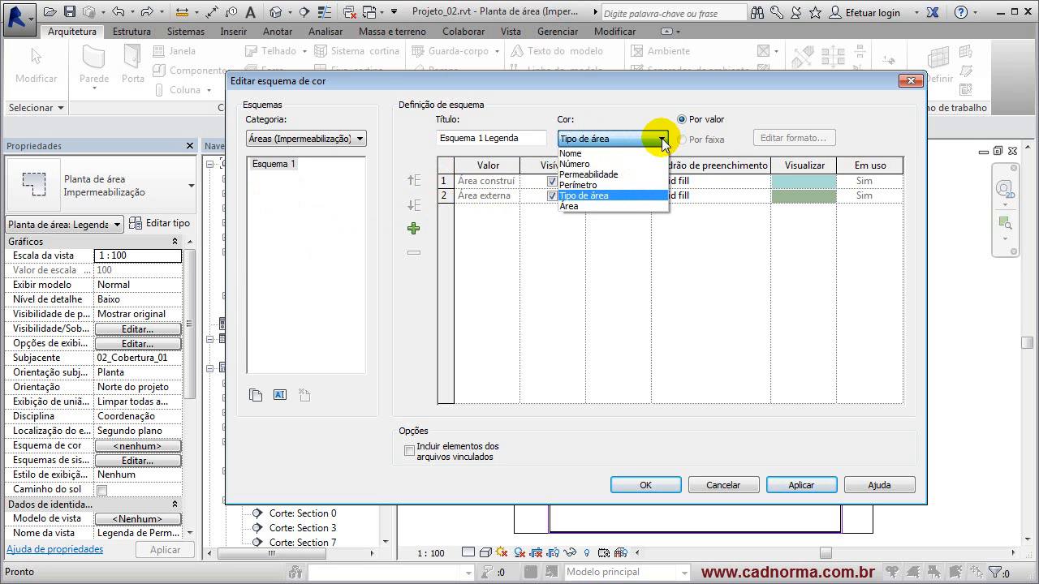
left_click(612, 173)
left_click(726, 331)
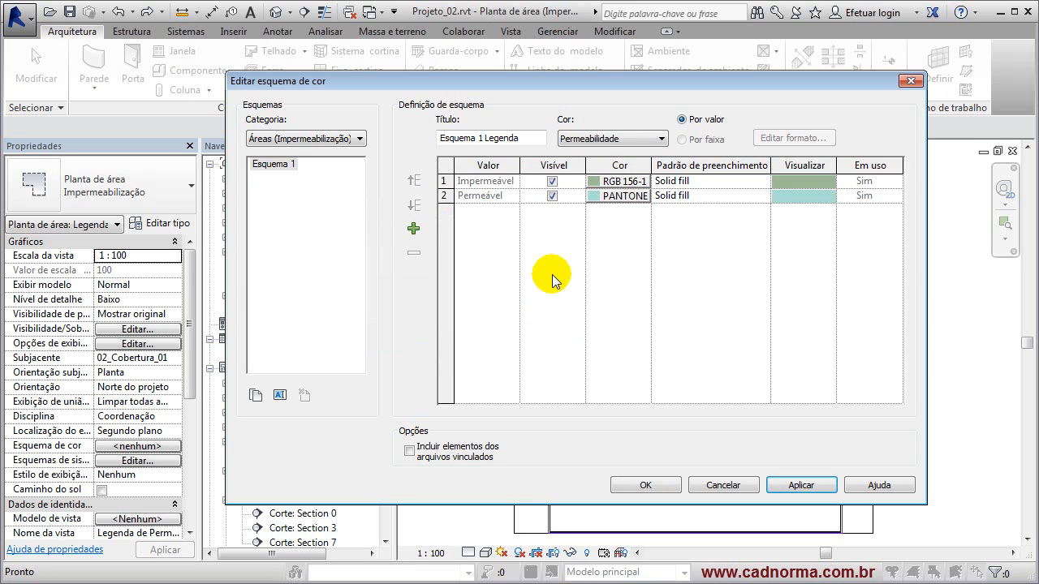
left_click_drag(520, 164, 542, 165)
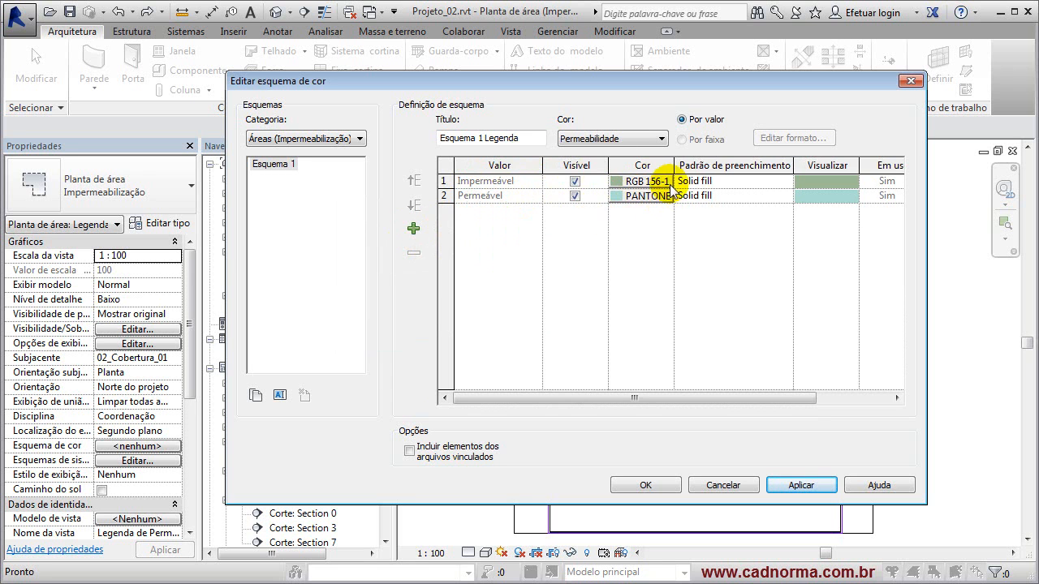
left_click_drag(674, 166, 701, 165)
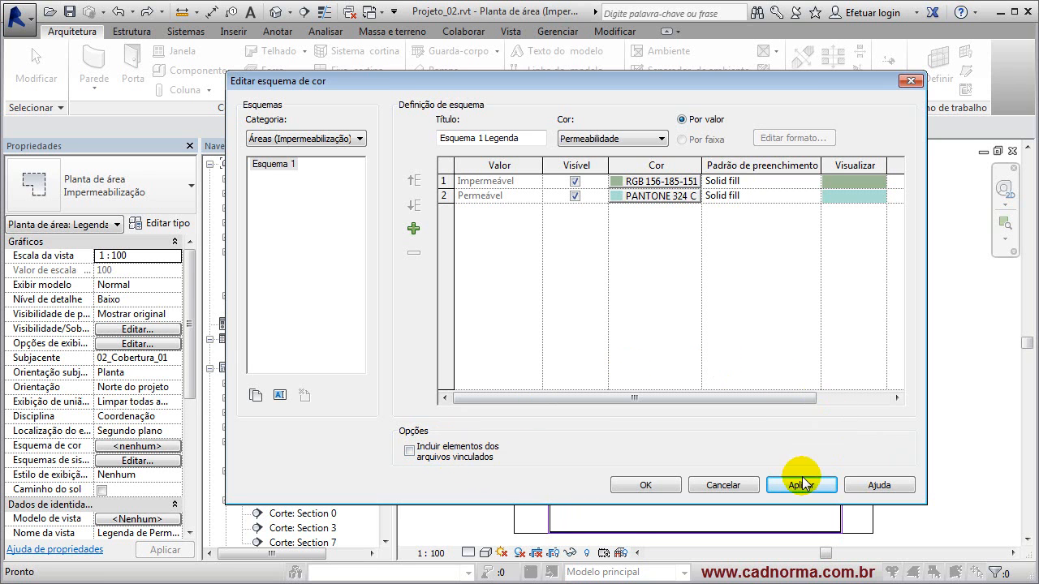
left_click(777, 486)
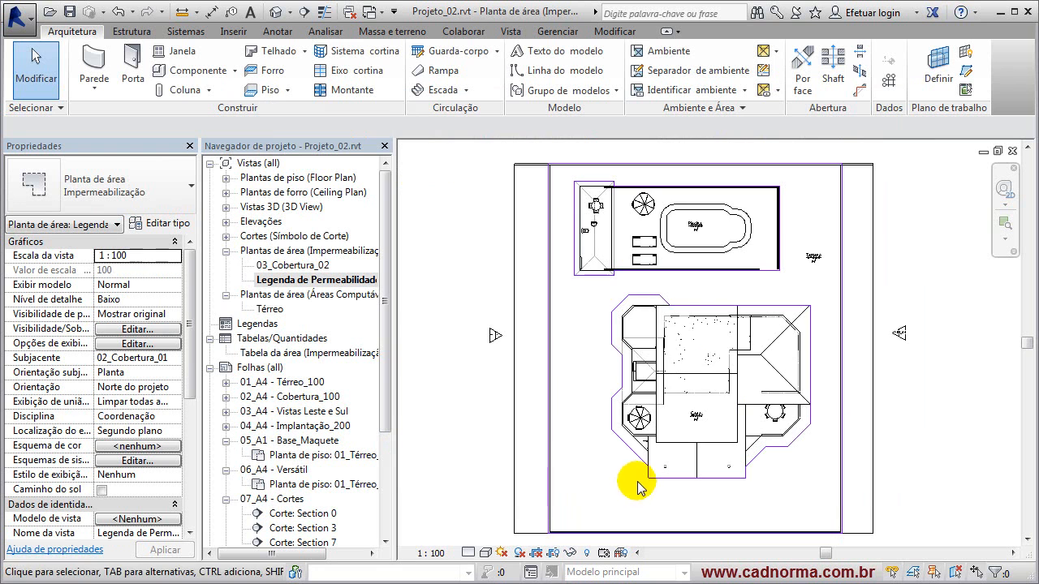
Review the Esquema 1 color scheme definition for the Áreas (Impermeabilização) category.
left_click(742, 108)
left_click(704, 129)
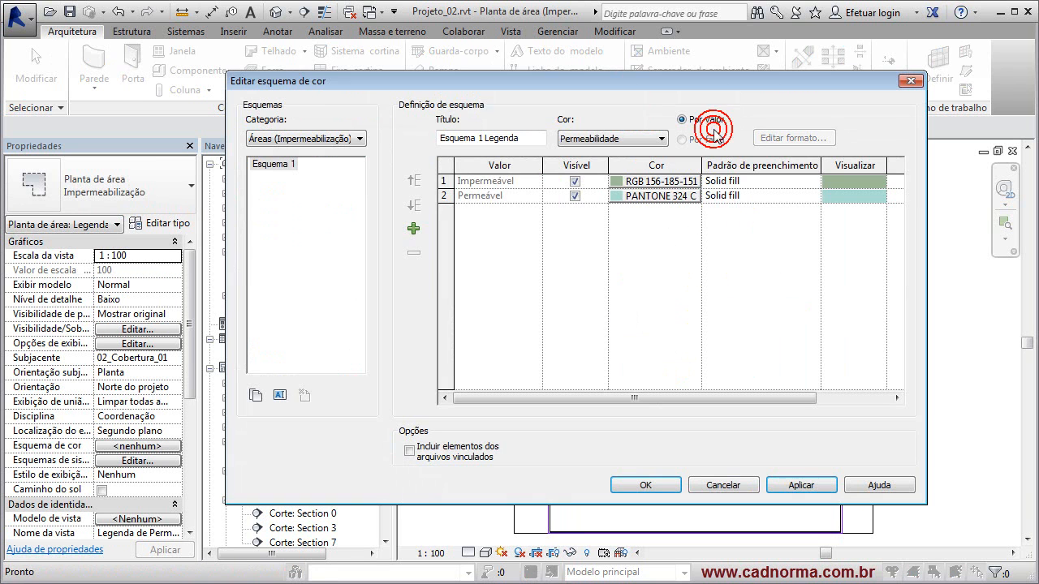
left_click(723, 486)
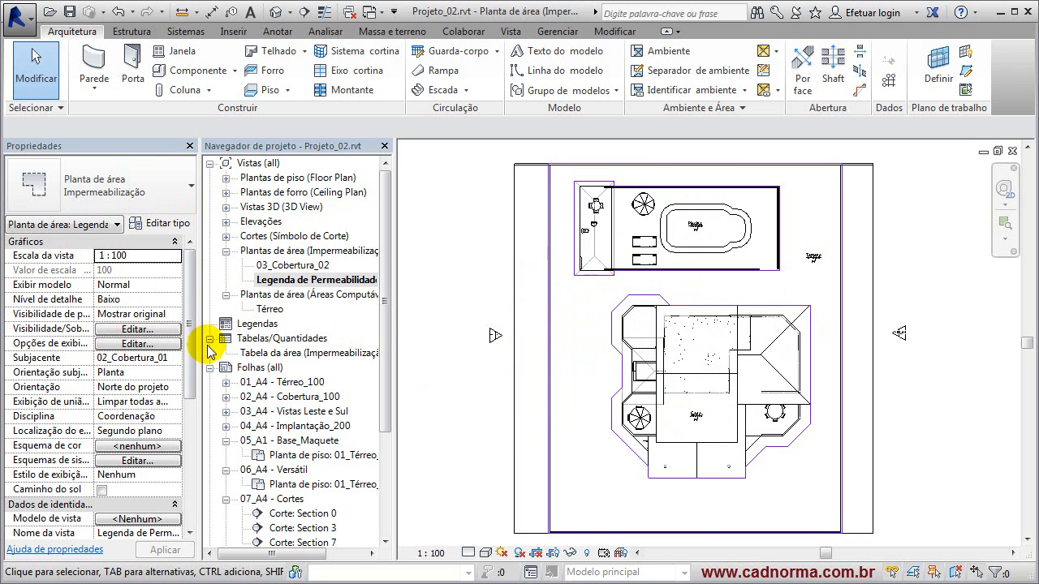
Assign the Esquema 1 color scheme to the Legenda de Permeabilidade area plan through its view properties.
left_click_drag(189, 361, 188, 404)
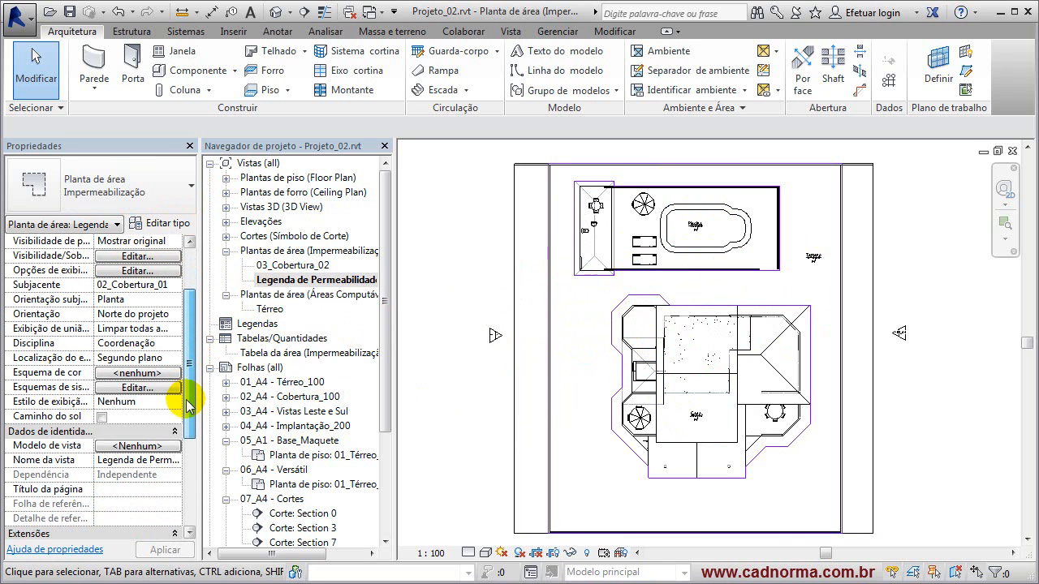
left_click(138, 373)
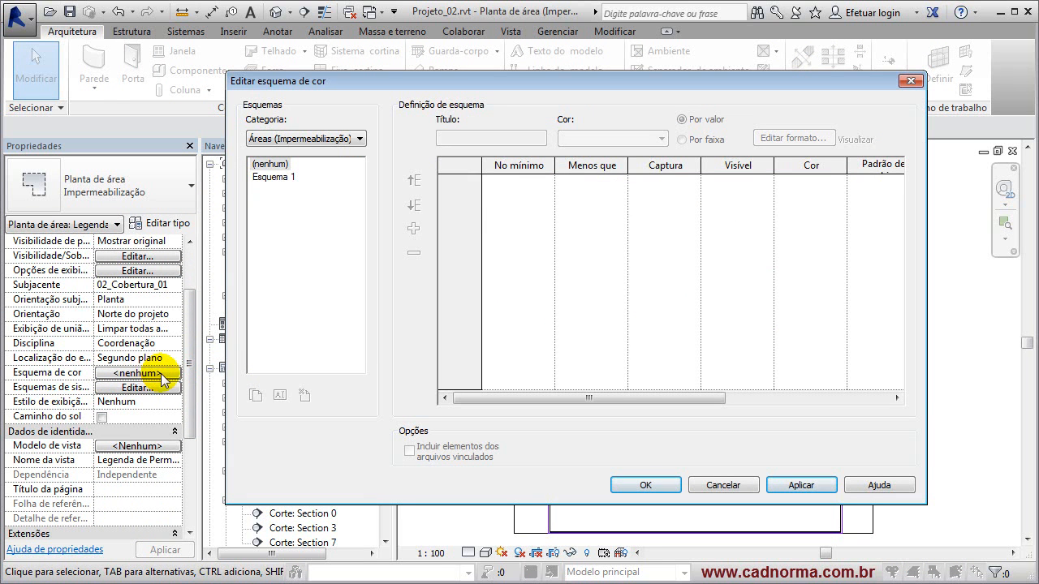
left_click(280, 177)
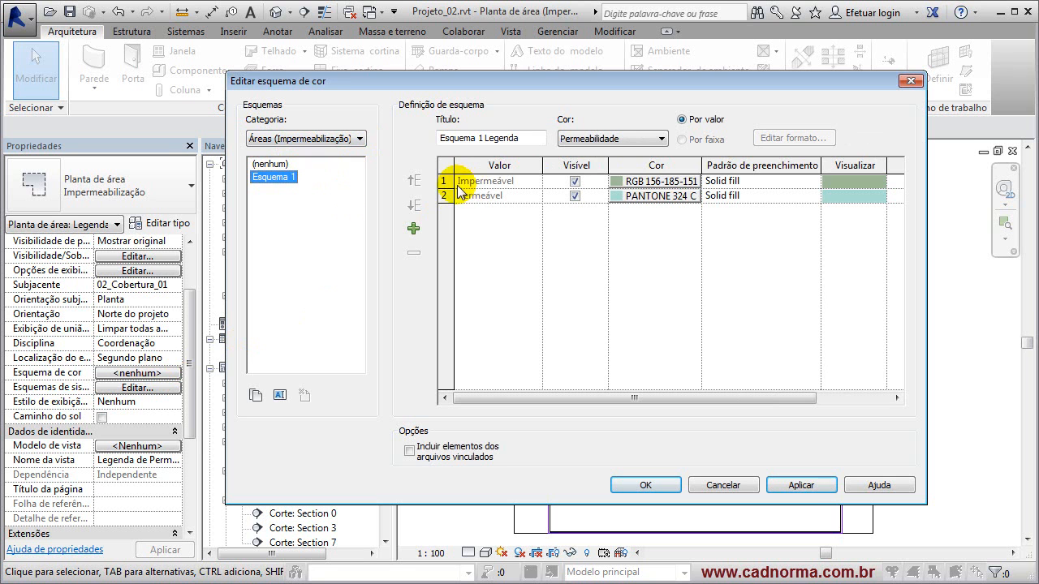
left_click(811, 483)
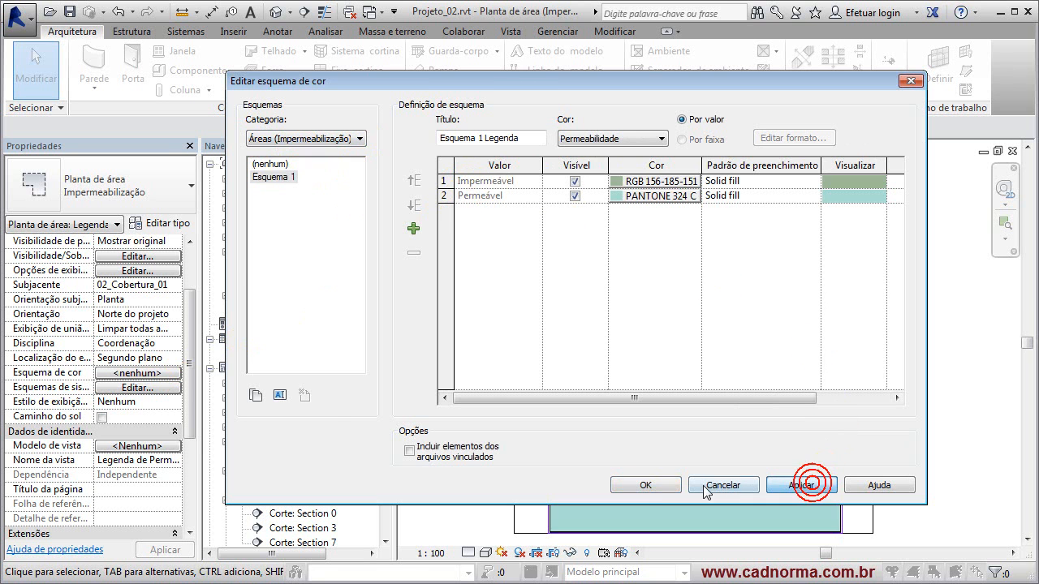
left_click(649, 486)
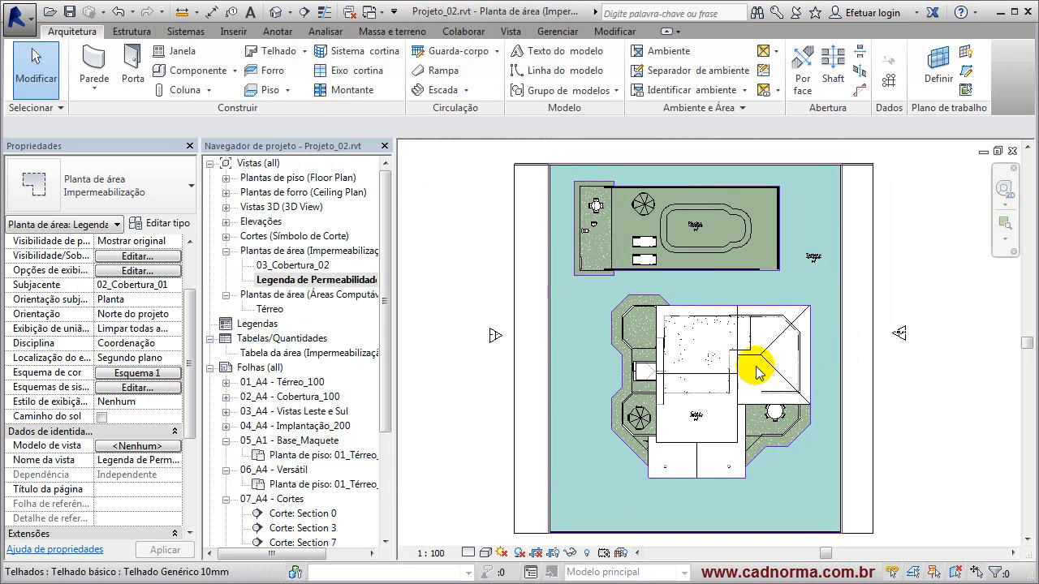
Remove the roofs covering the house from the Legenda de Permeabilidade plan.
left_click(453, 221)
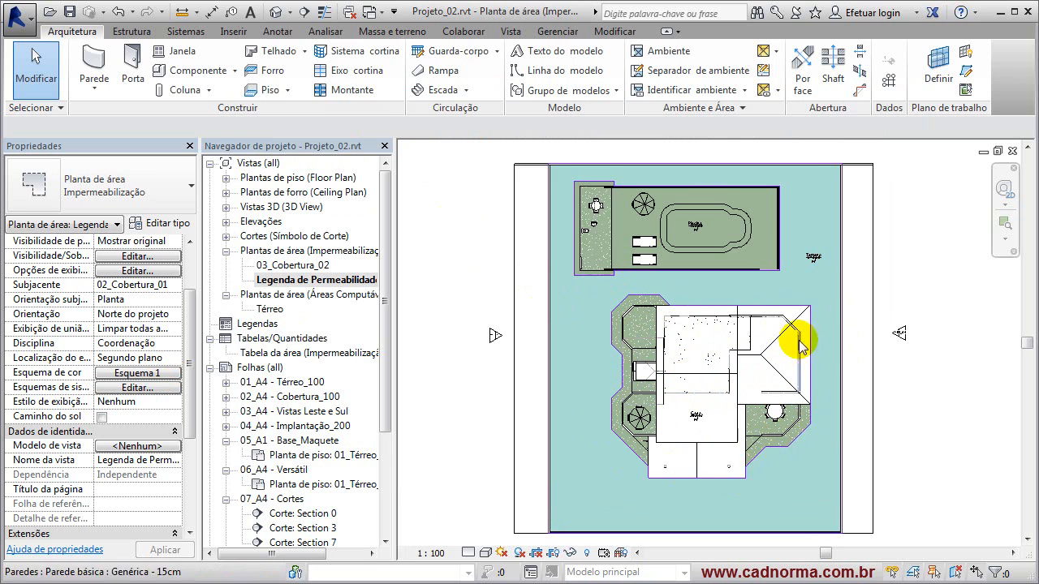
left_click(803, 406)
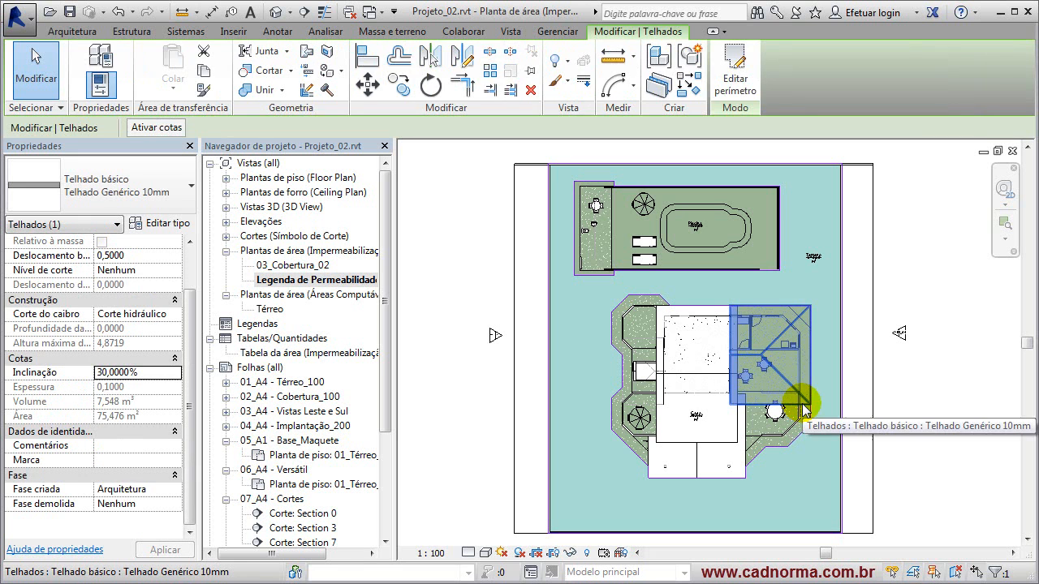
key("Delete")
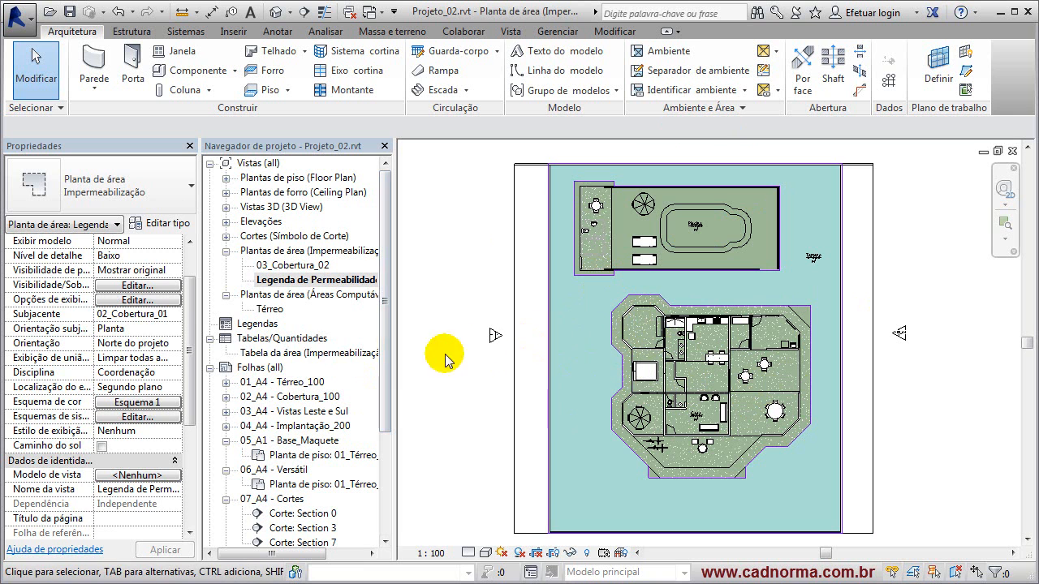
Check the Impermeabilização area schedule and return to the Legenda de Permeabilidade area plan.
double_click(304, 357)
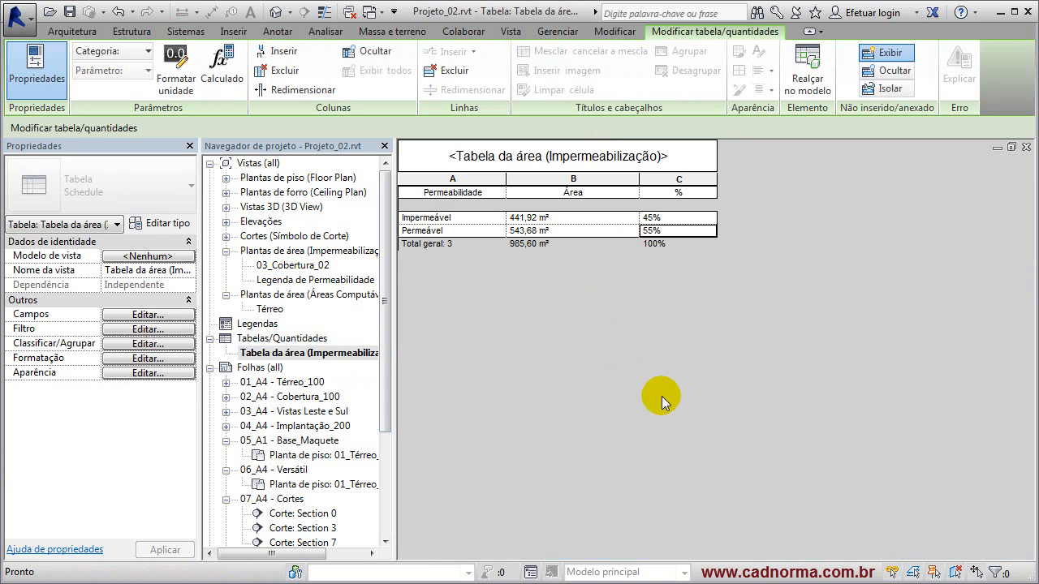
double_click(308, 280)
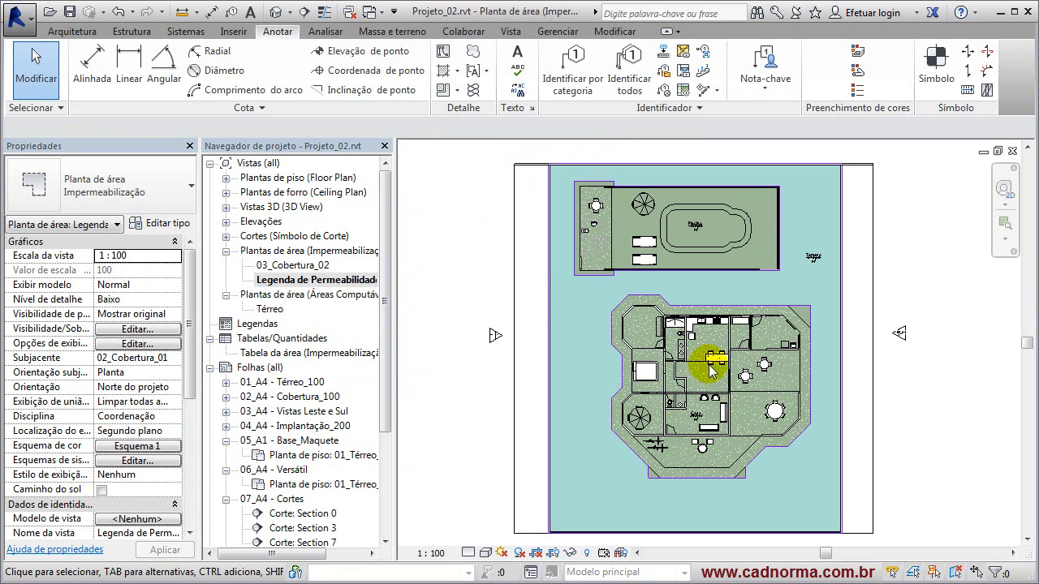
Place a color fill legend in the empty space beside the site, to the right of the pool area.
middle_click_drag(750, 265, 695, 255)
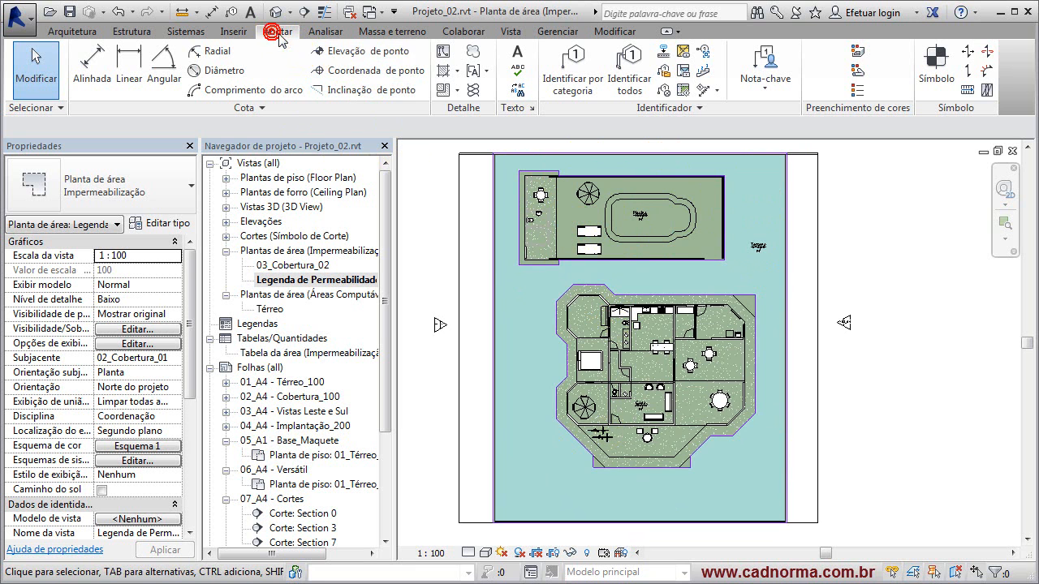
left_click(858, 90)
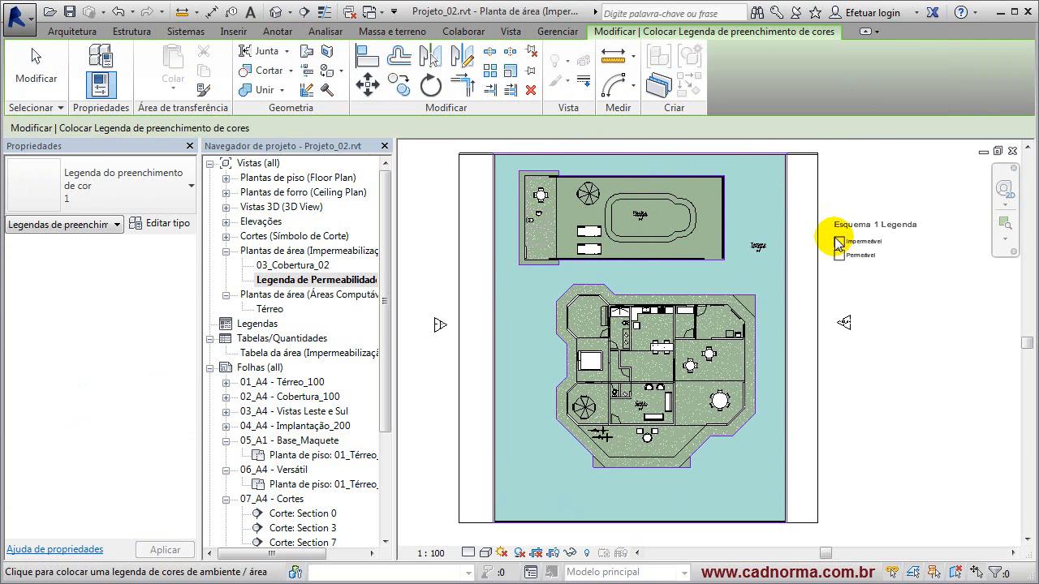
left_click(838, 243)
scroll(889, 227, "up", 4)
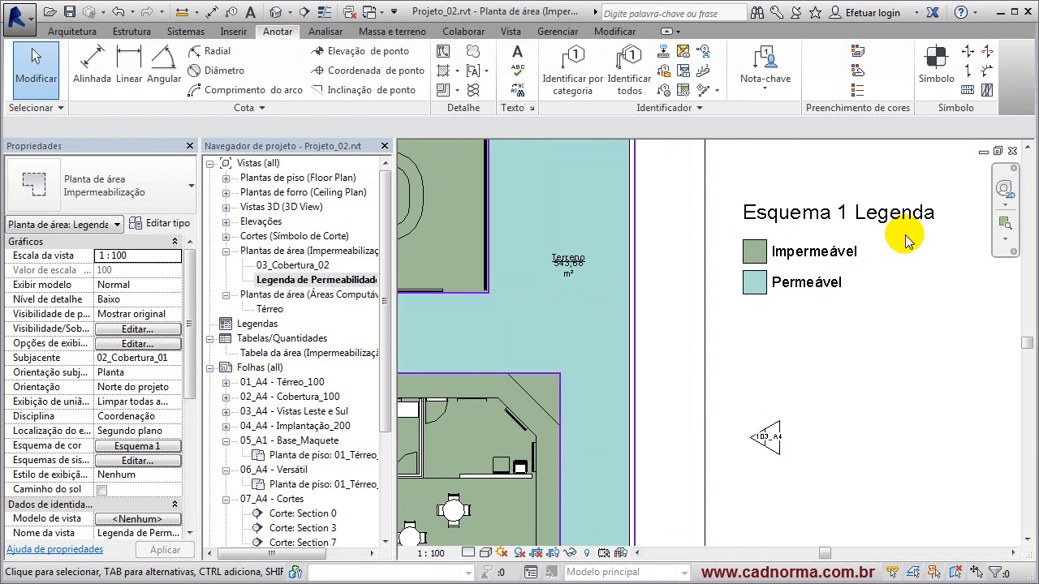
Review the type properties of the color fill legend, including its swatch and text sizes, without changing them.
left_click(787, 215)
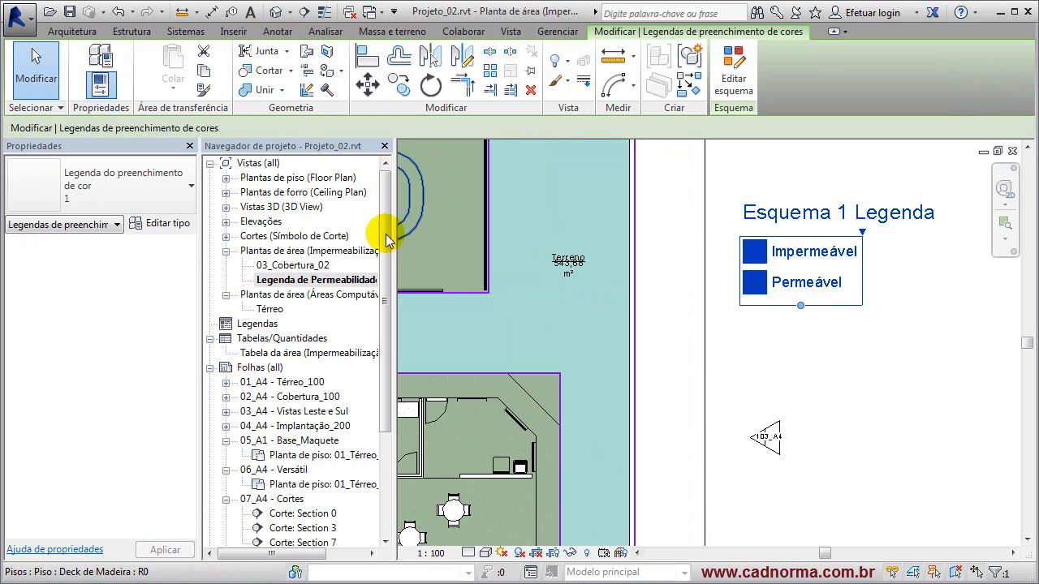
left_click(163, 225)
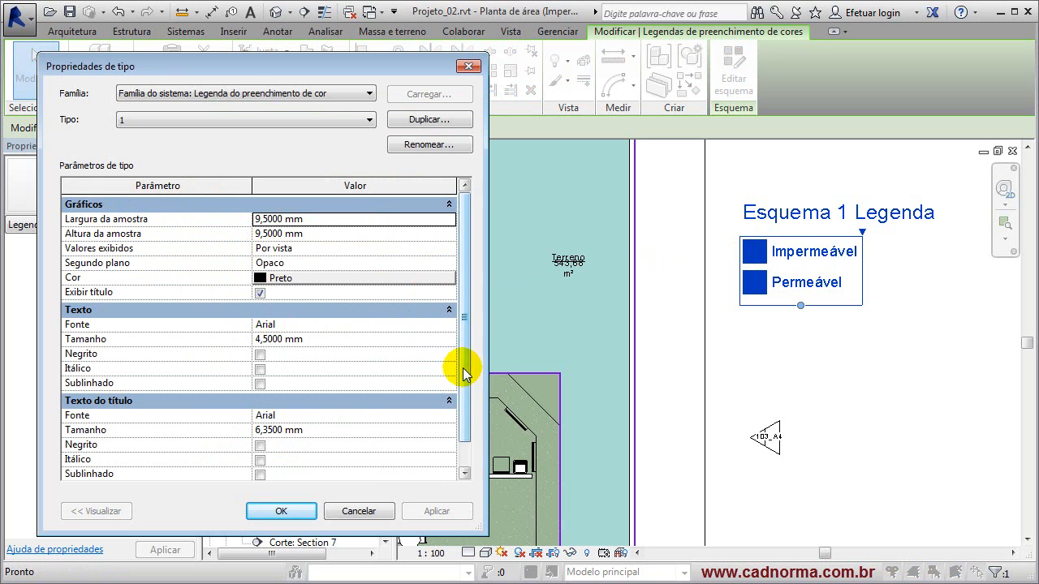
scroll(465, 373, "down", 1)
scroll(466, 357, "up", 1)
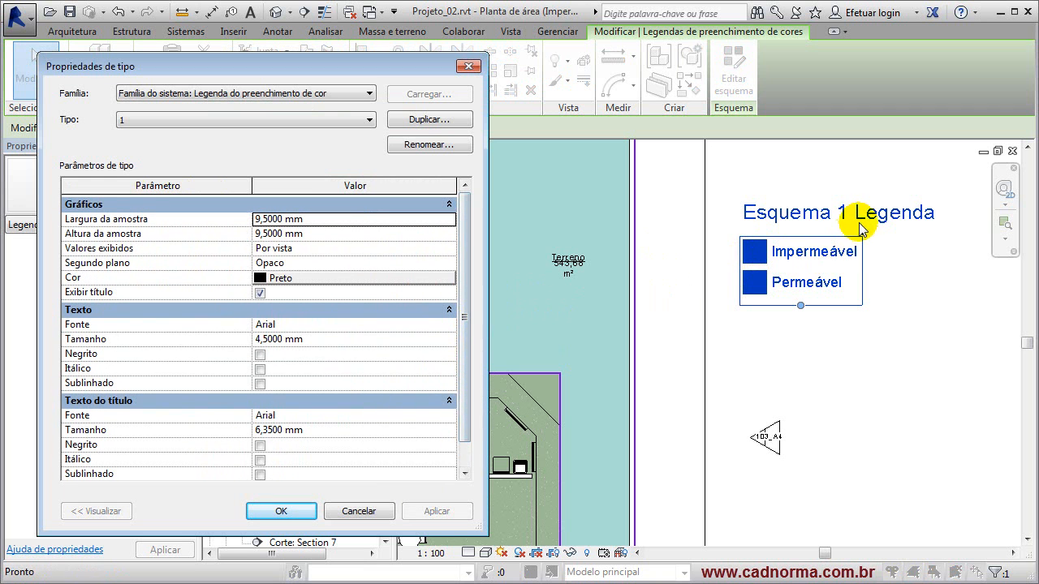
left_click(355, 509)
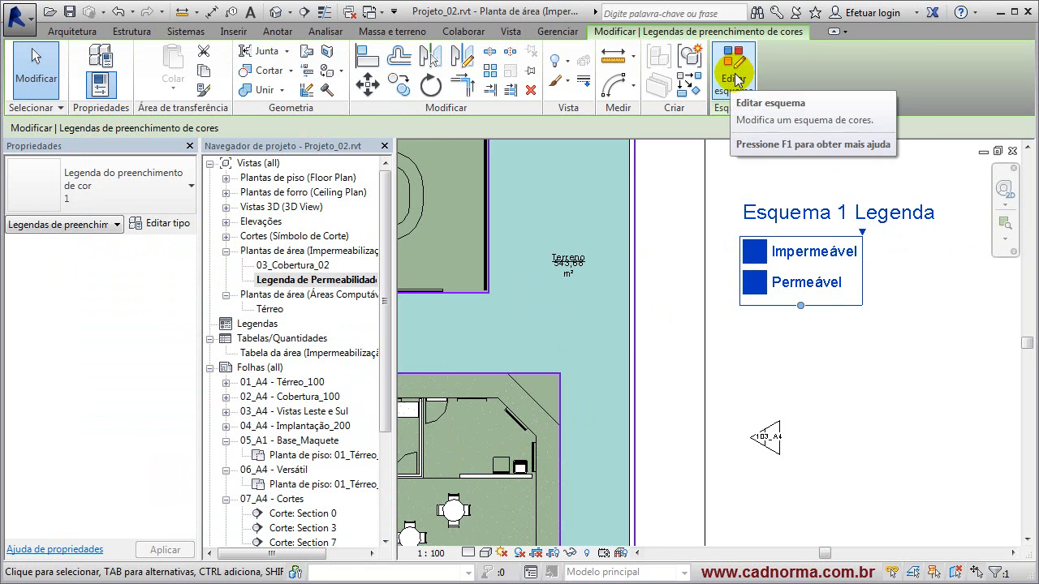
key("Escape")
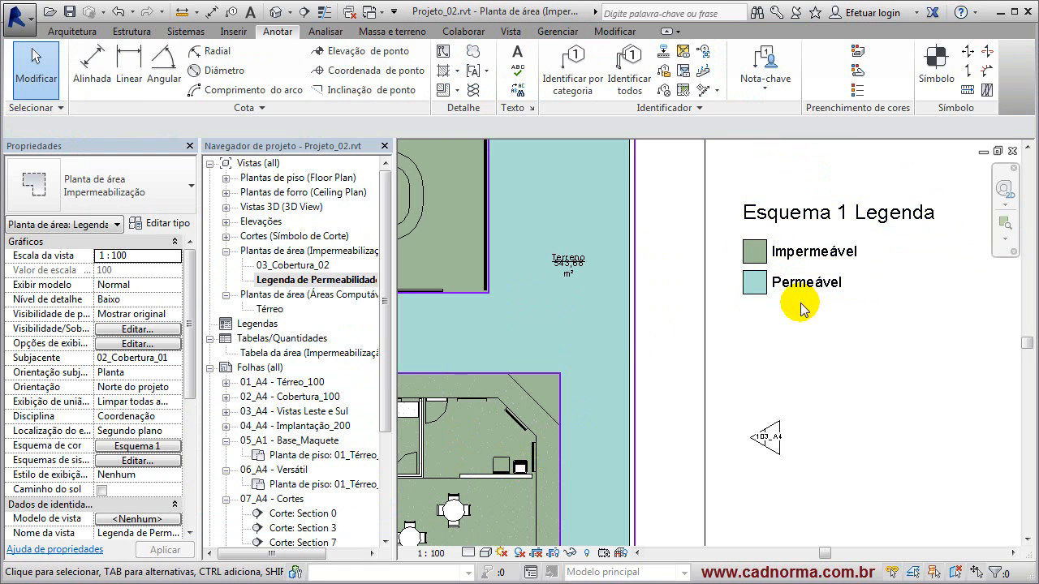
Change the title of the color scheme used by the placed legend to Legenda de Permeabilidade.
left_click(797, 221)
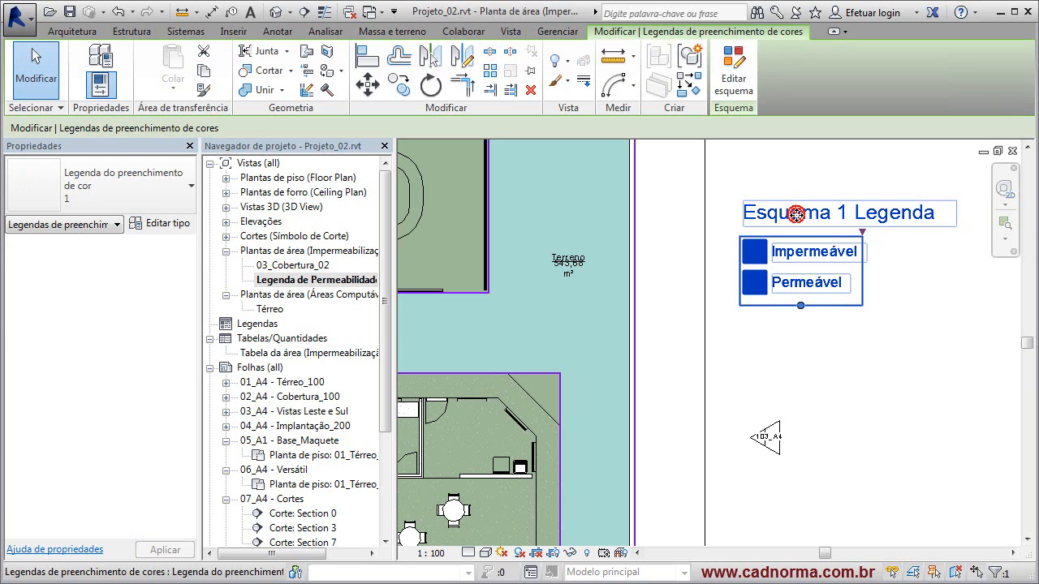
left_click(732, 73)
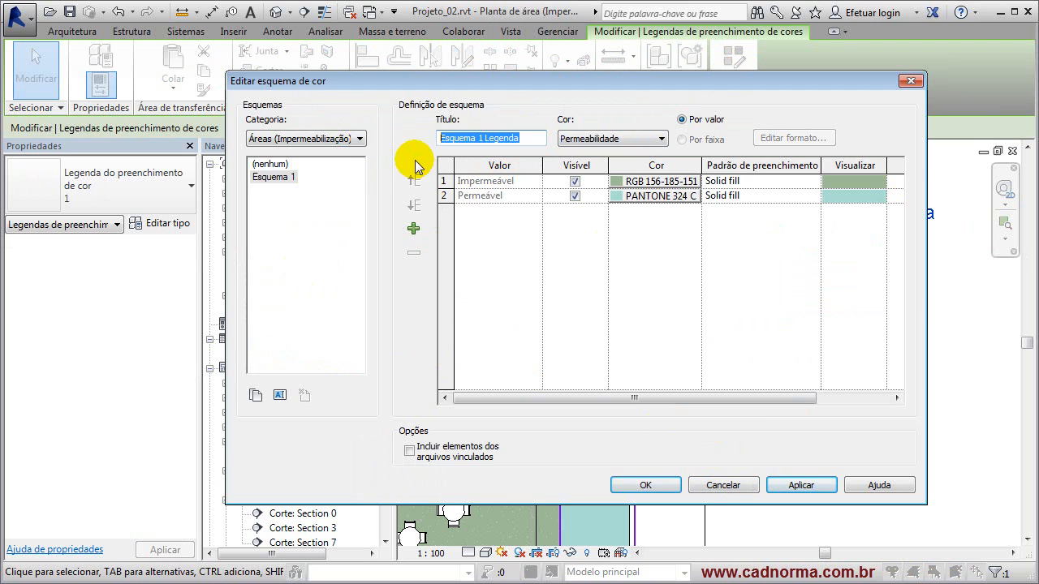
type("Le")
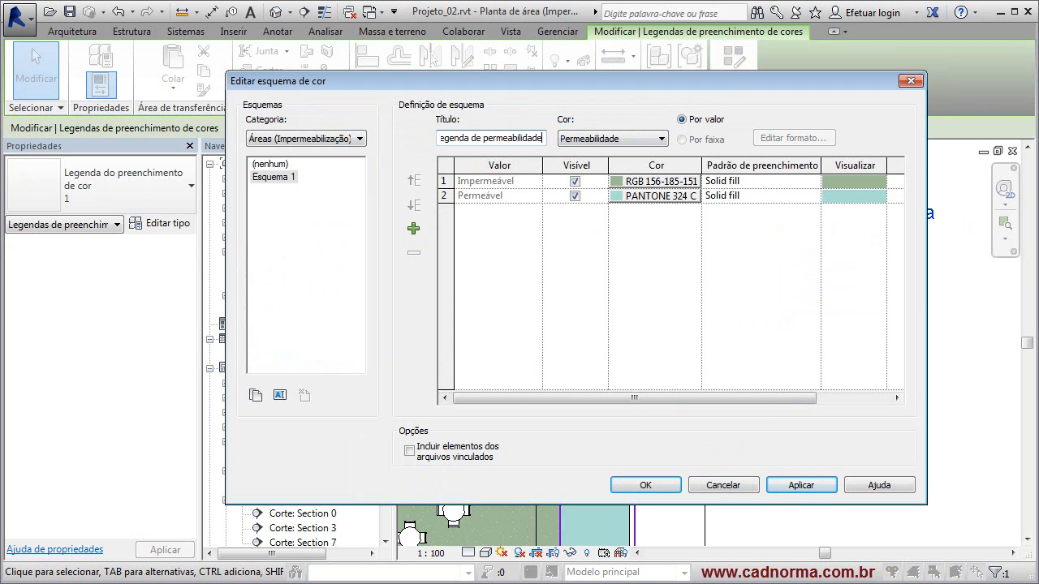
left_click(678, 487)
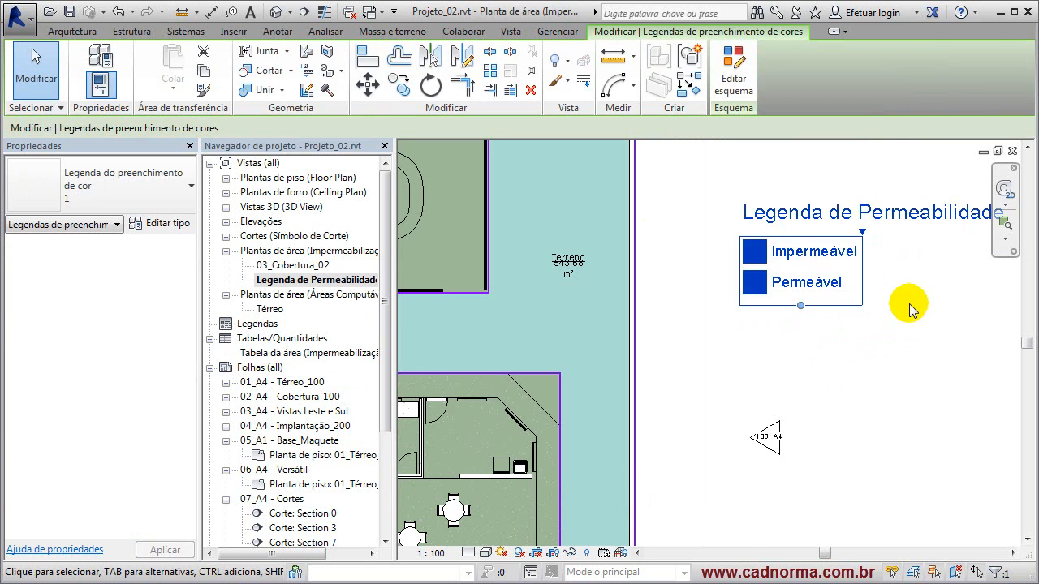
left_click(899, 324)
scroll(856, 377, "up", 5)
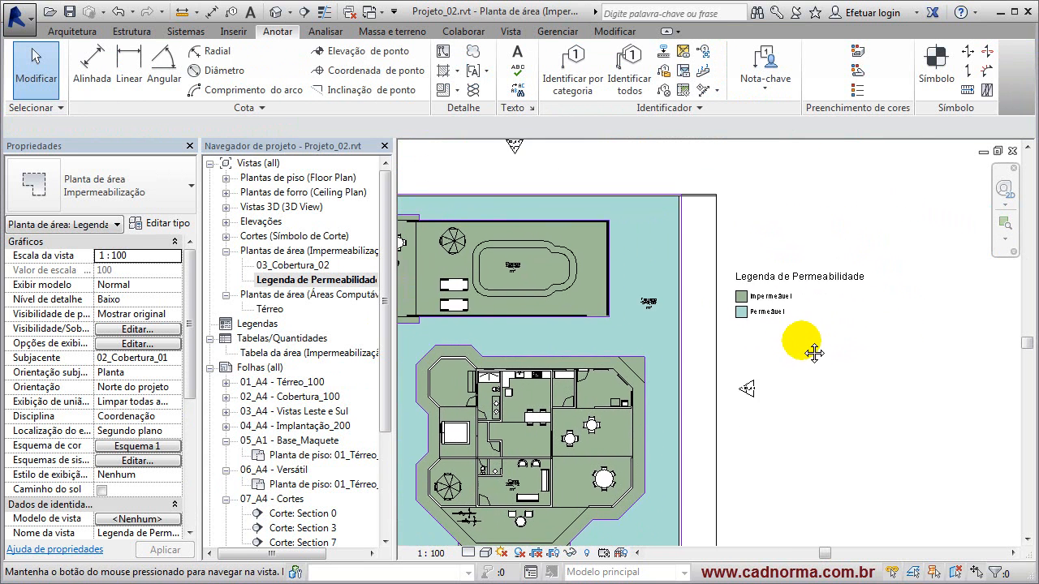
scroll(750, 339, "down", 5)
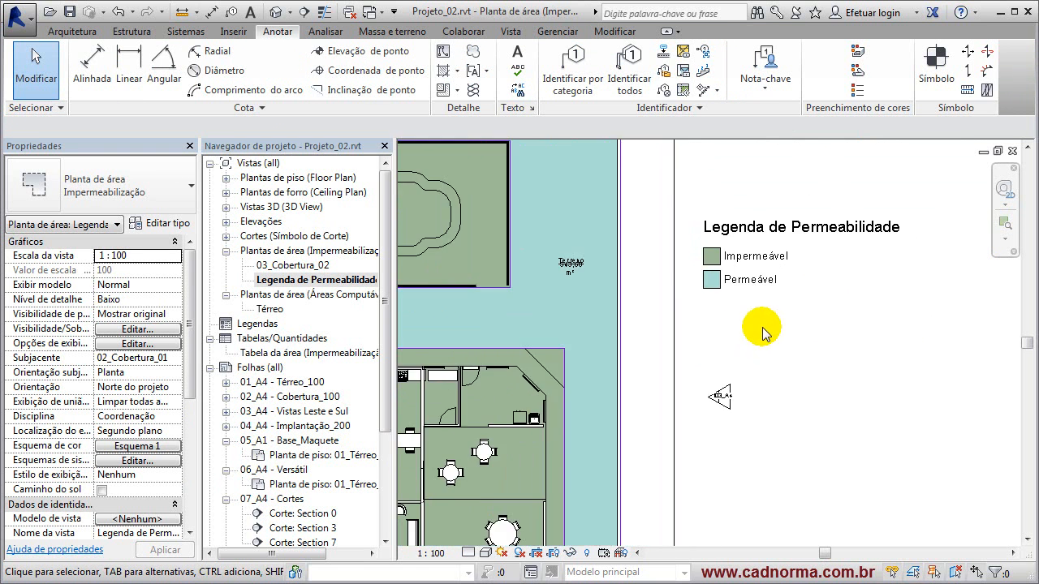
Examine the Impermeabilização area schedule and read the Revit help page on area types (Tipos de áreas).
key("ctrl+Tab")
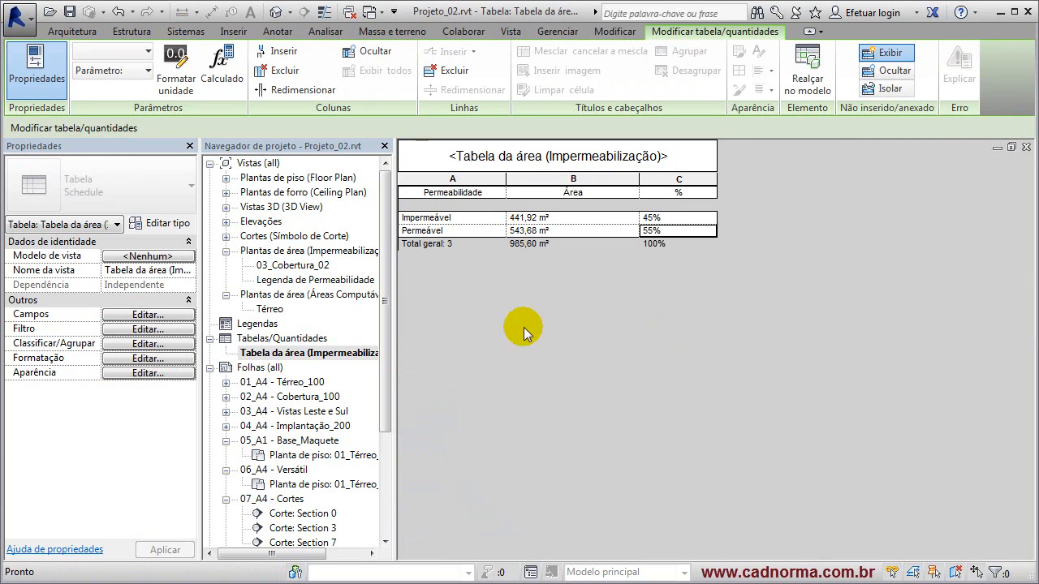
key("F1")
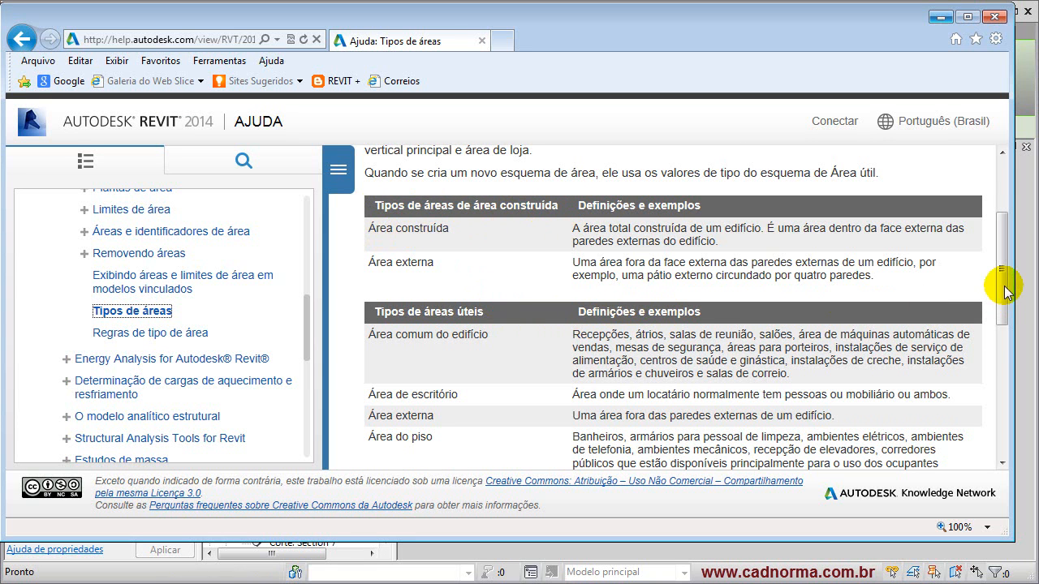
scroll(1007, 292, "down", 2)
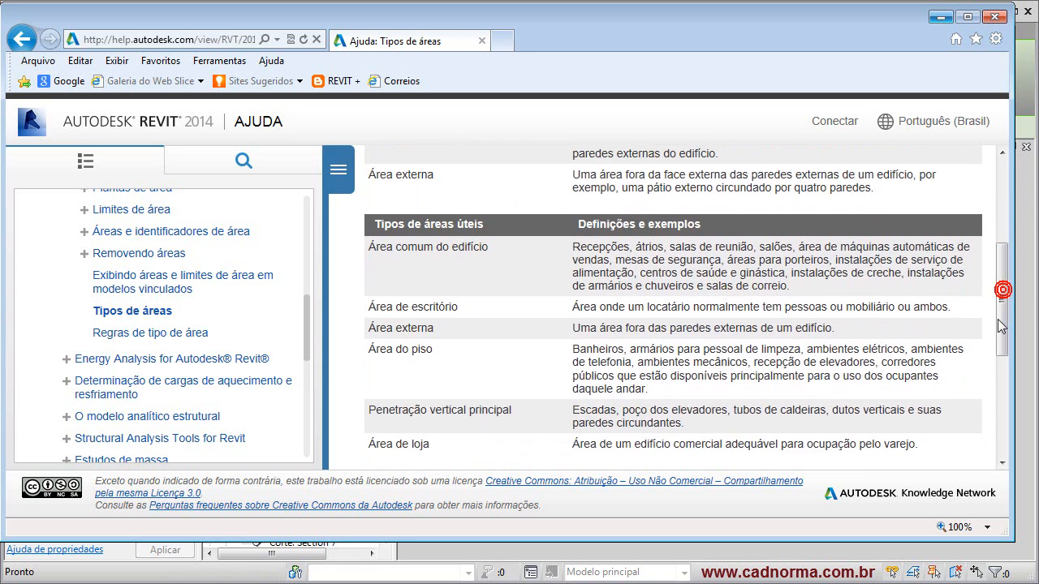
left_click(942, 17)
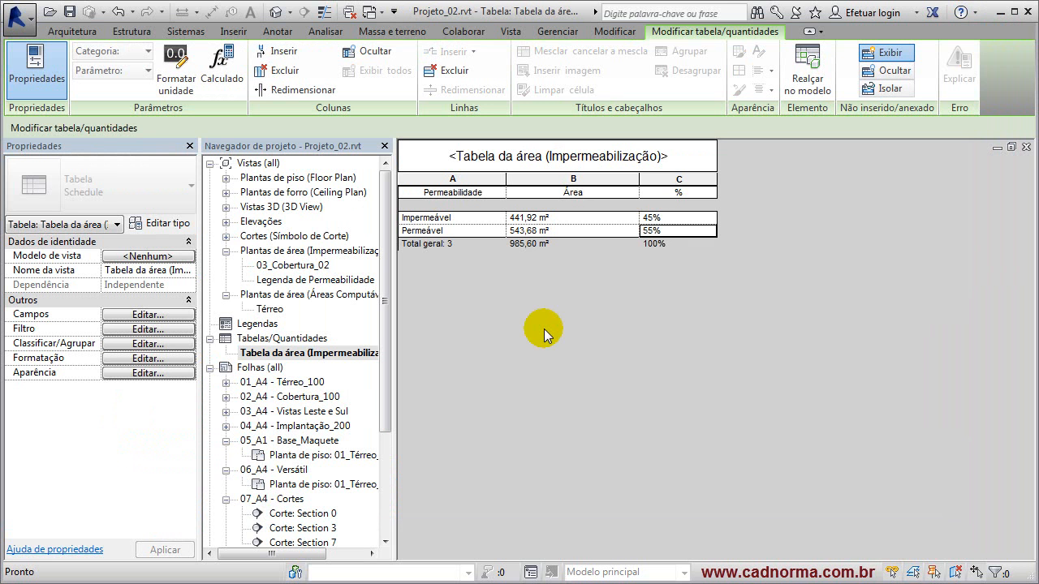